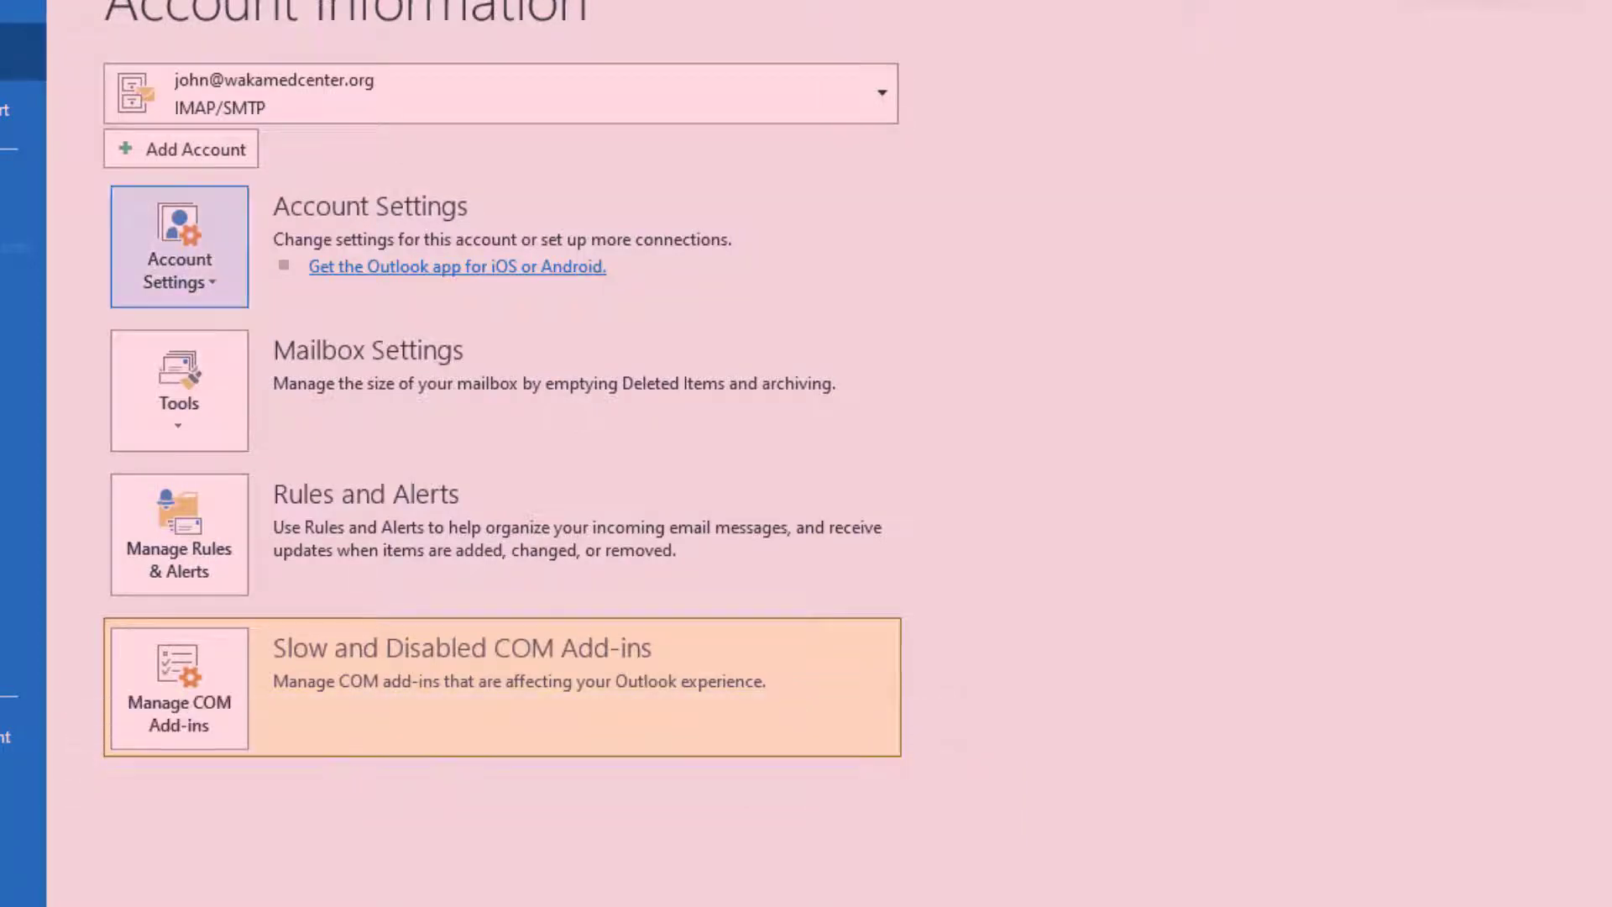
Open the account's Server Settings and review the outgoing server address (port 465, SSL/TLS)
{"action": "key", "text": "Return"}
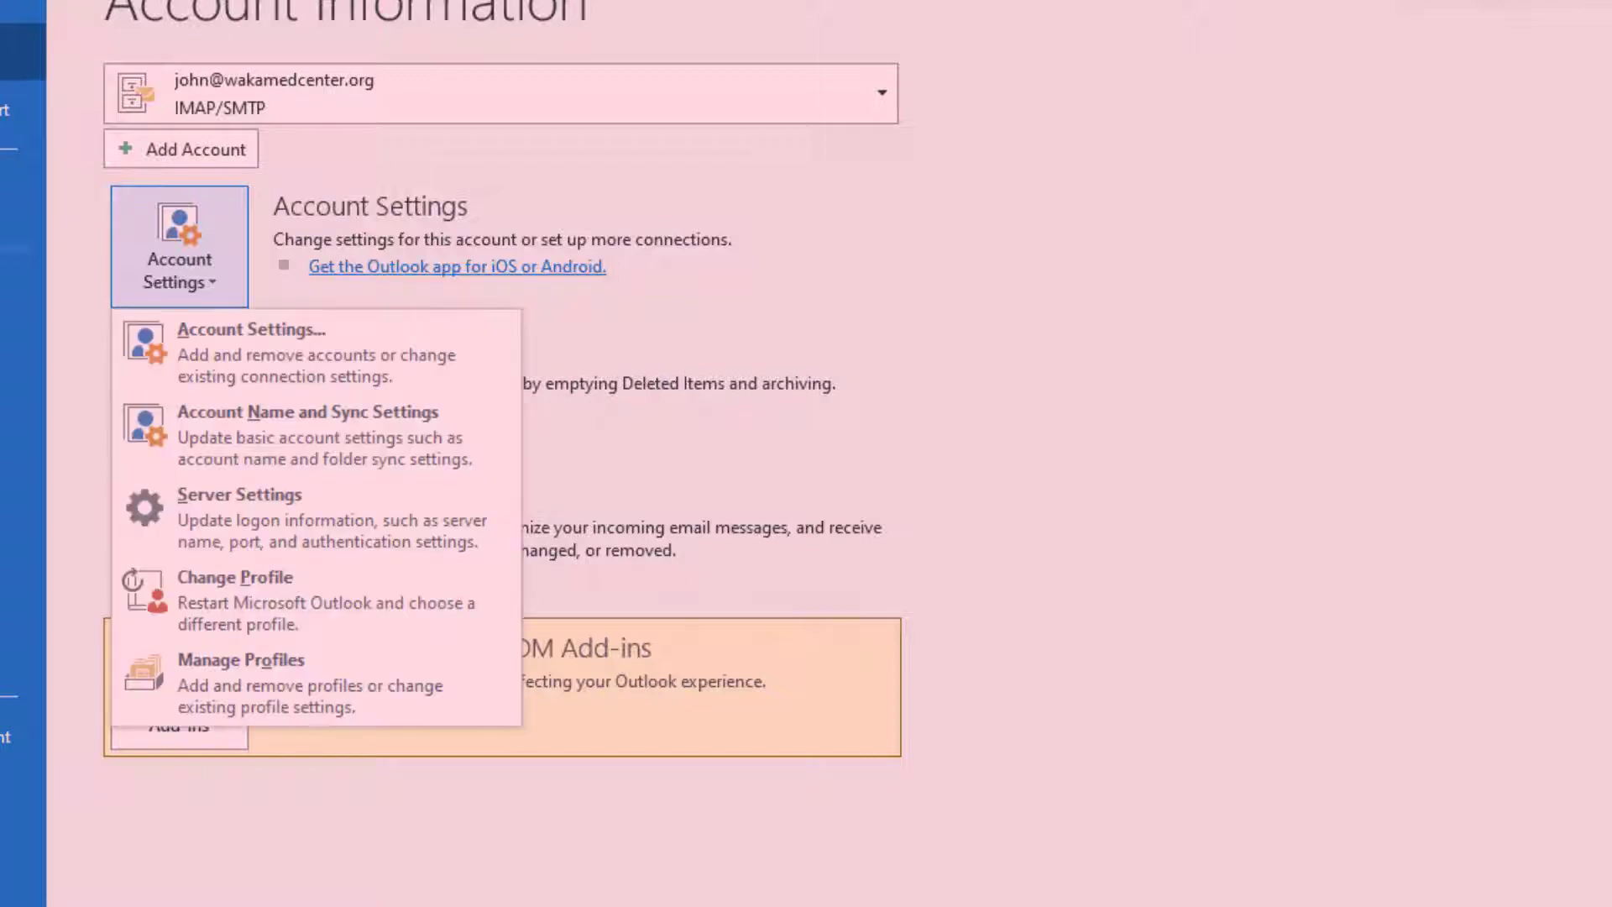
{"action": "key", "text": "Down"}
{"action": "key", "text": "Down"}
{"action": "key", "text": "Down"}
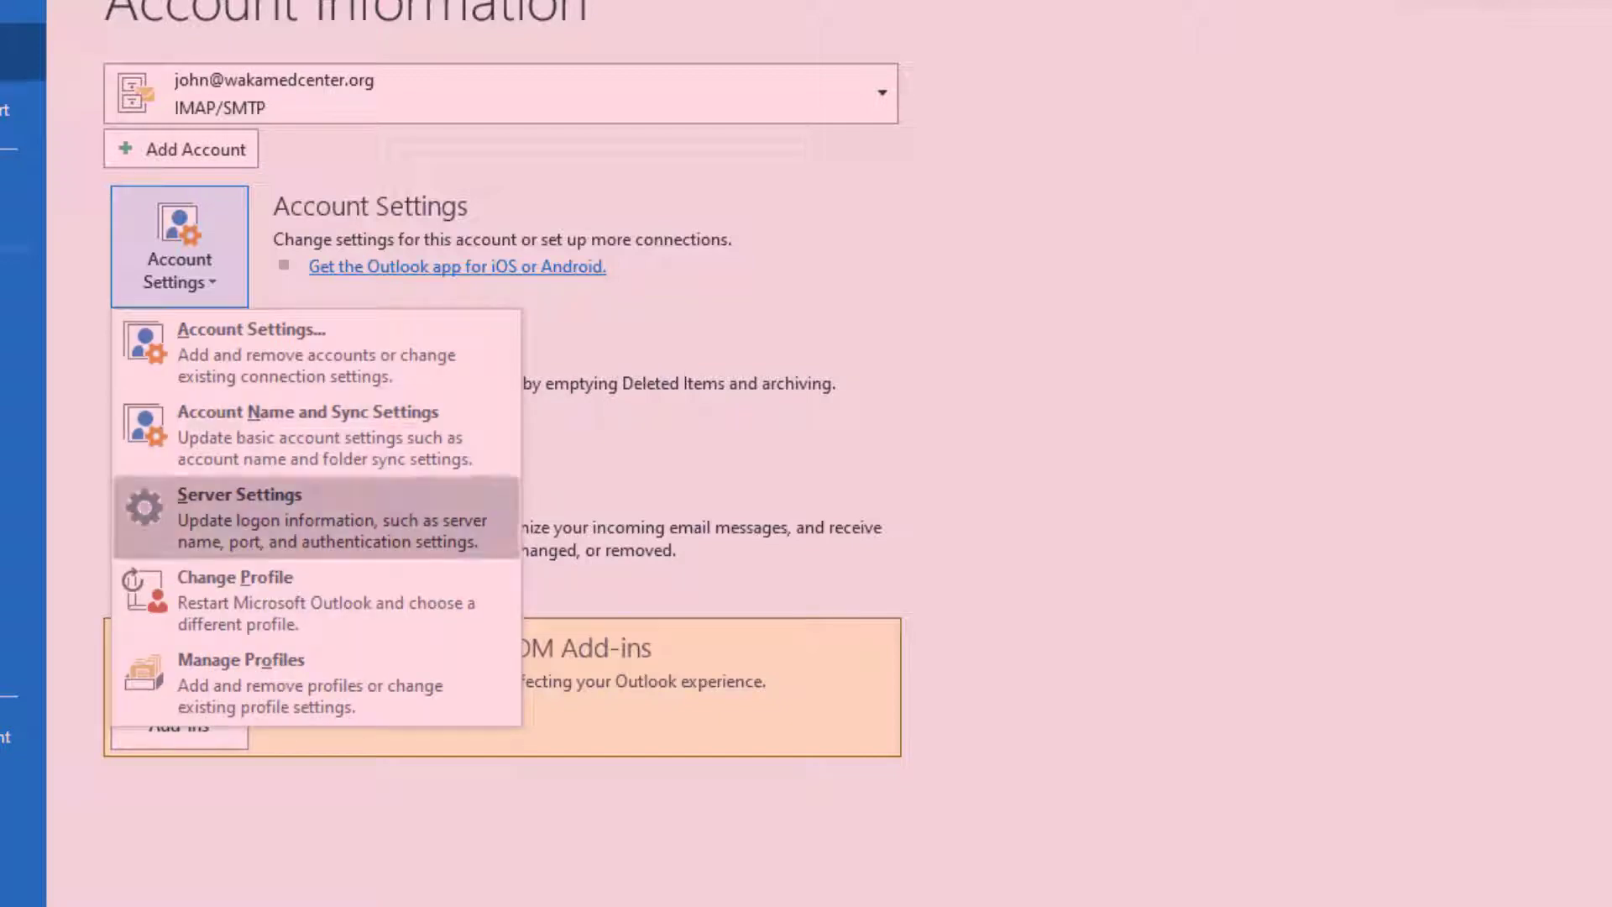
{"action": "key", "text": "Return"}
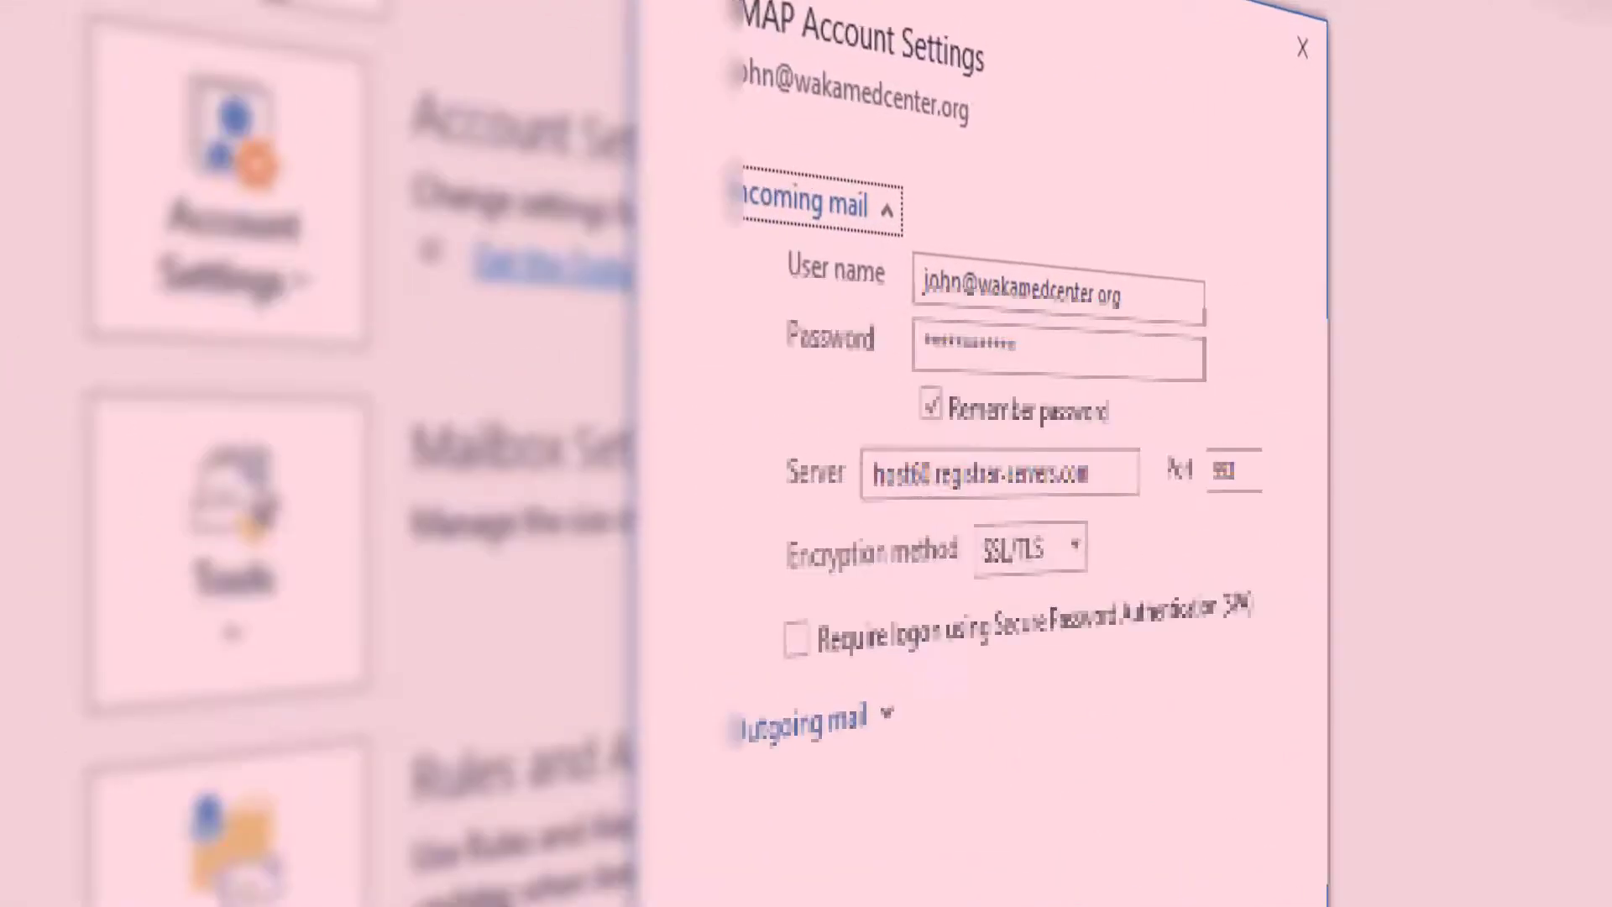
{"action": "key", "text": "Return"}
{"action": "key", "text": "Tab"}
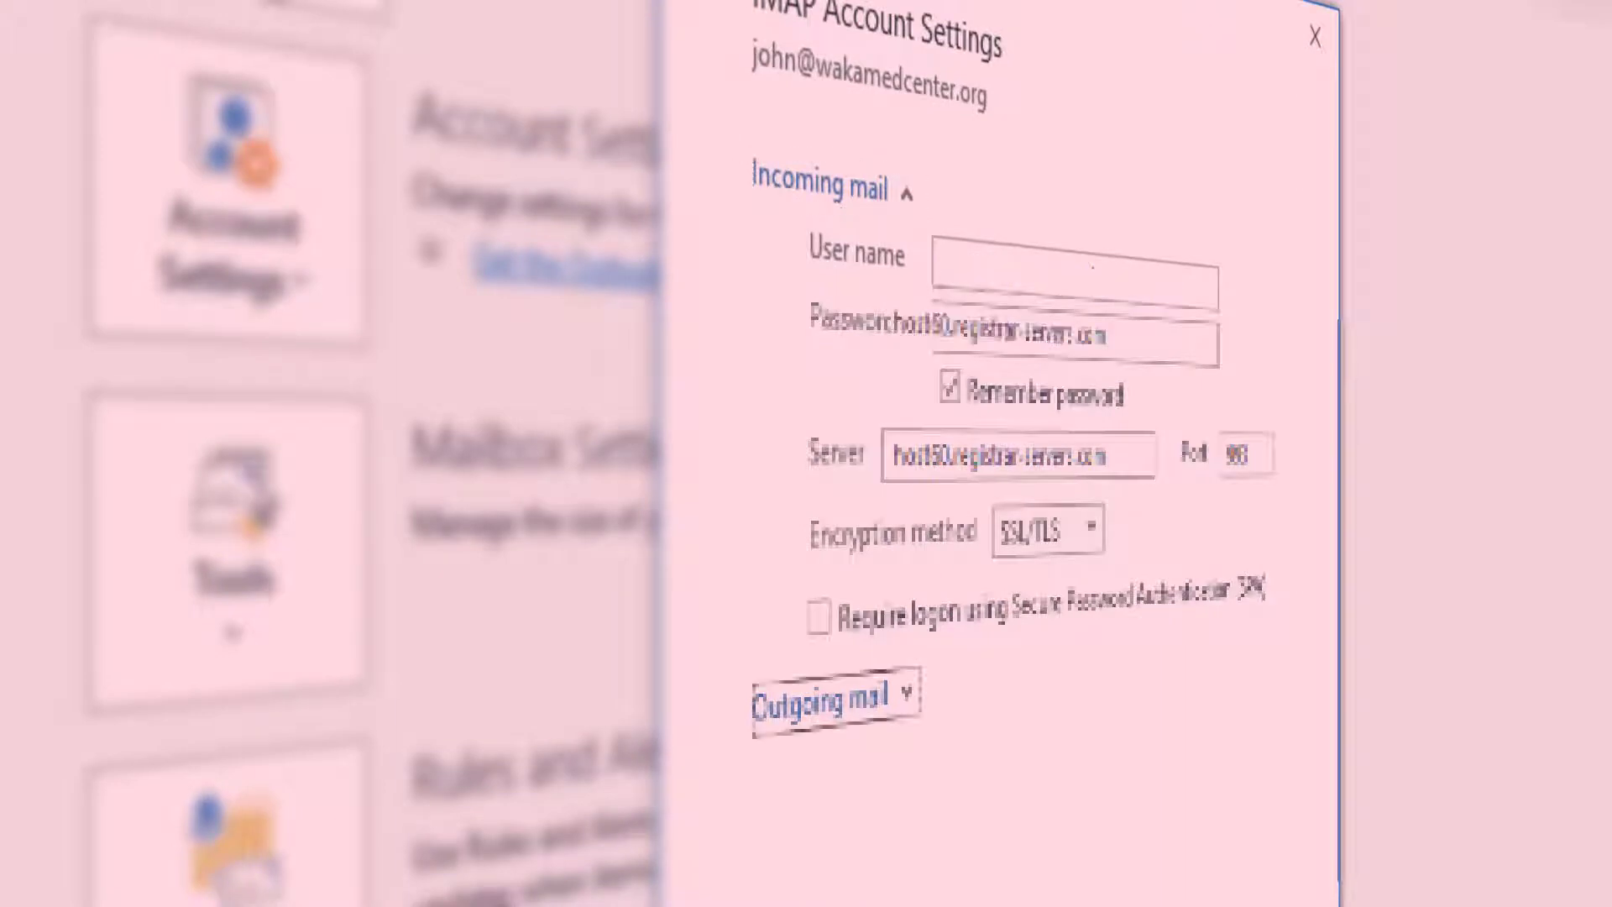
{"action": "key", "text": "Return"}
{"action": "key", "text": "Tab"}
{"action": "key", "text": "End"}
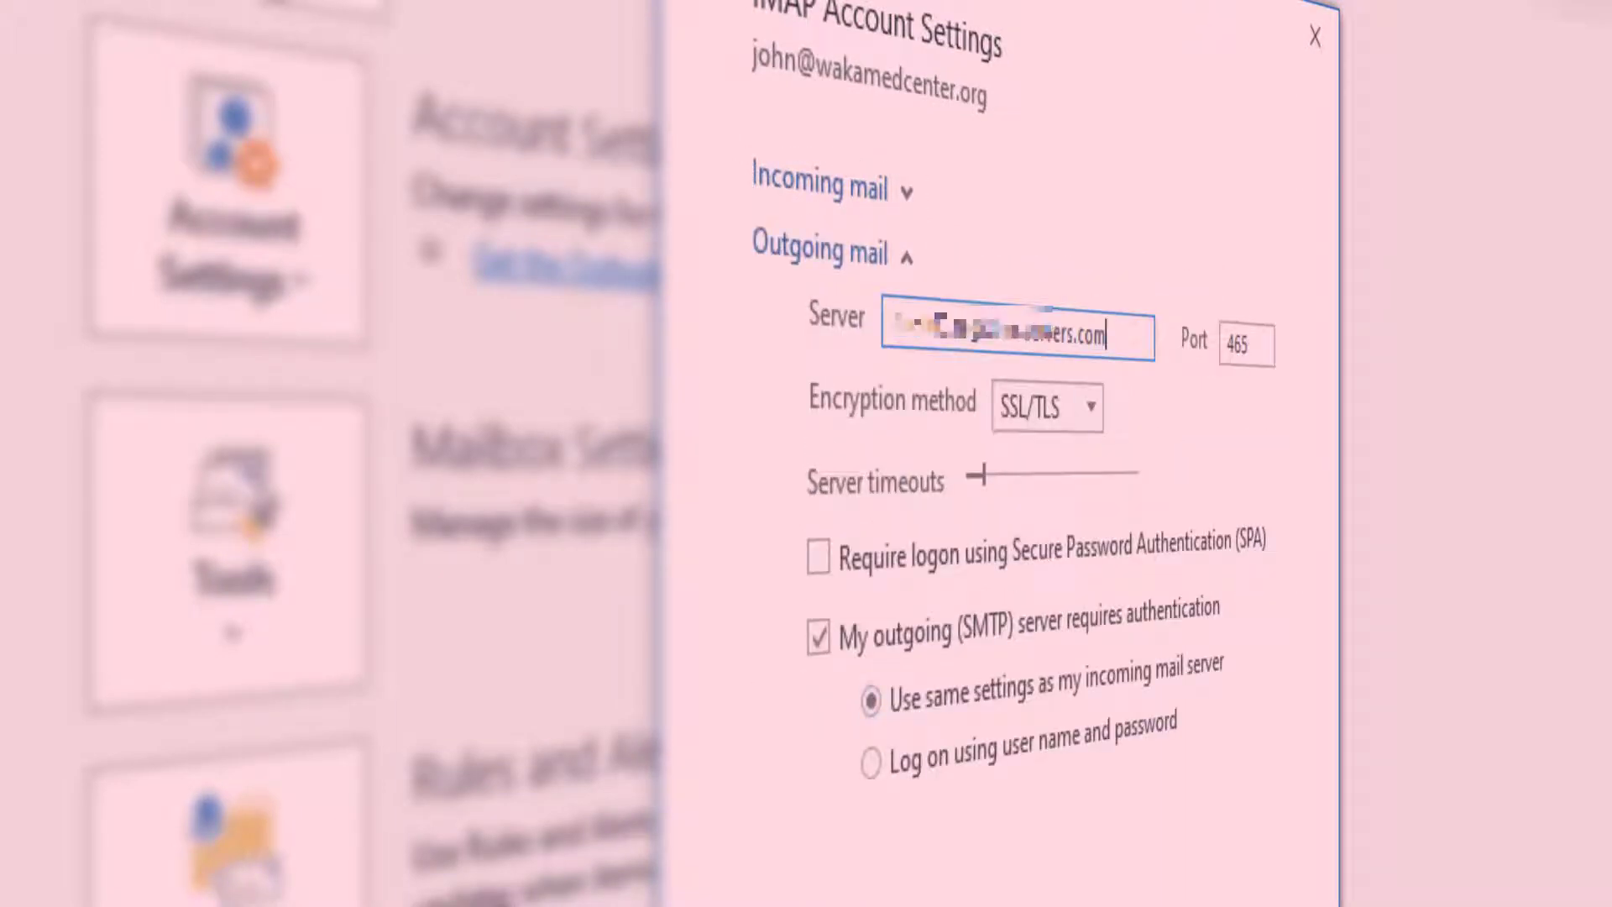
{"action": "key", "text": "shift+Home"}
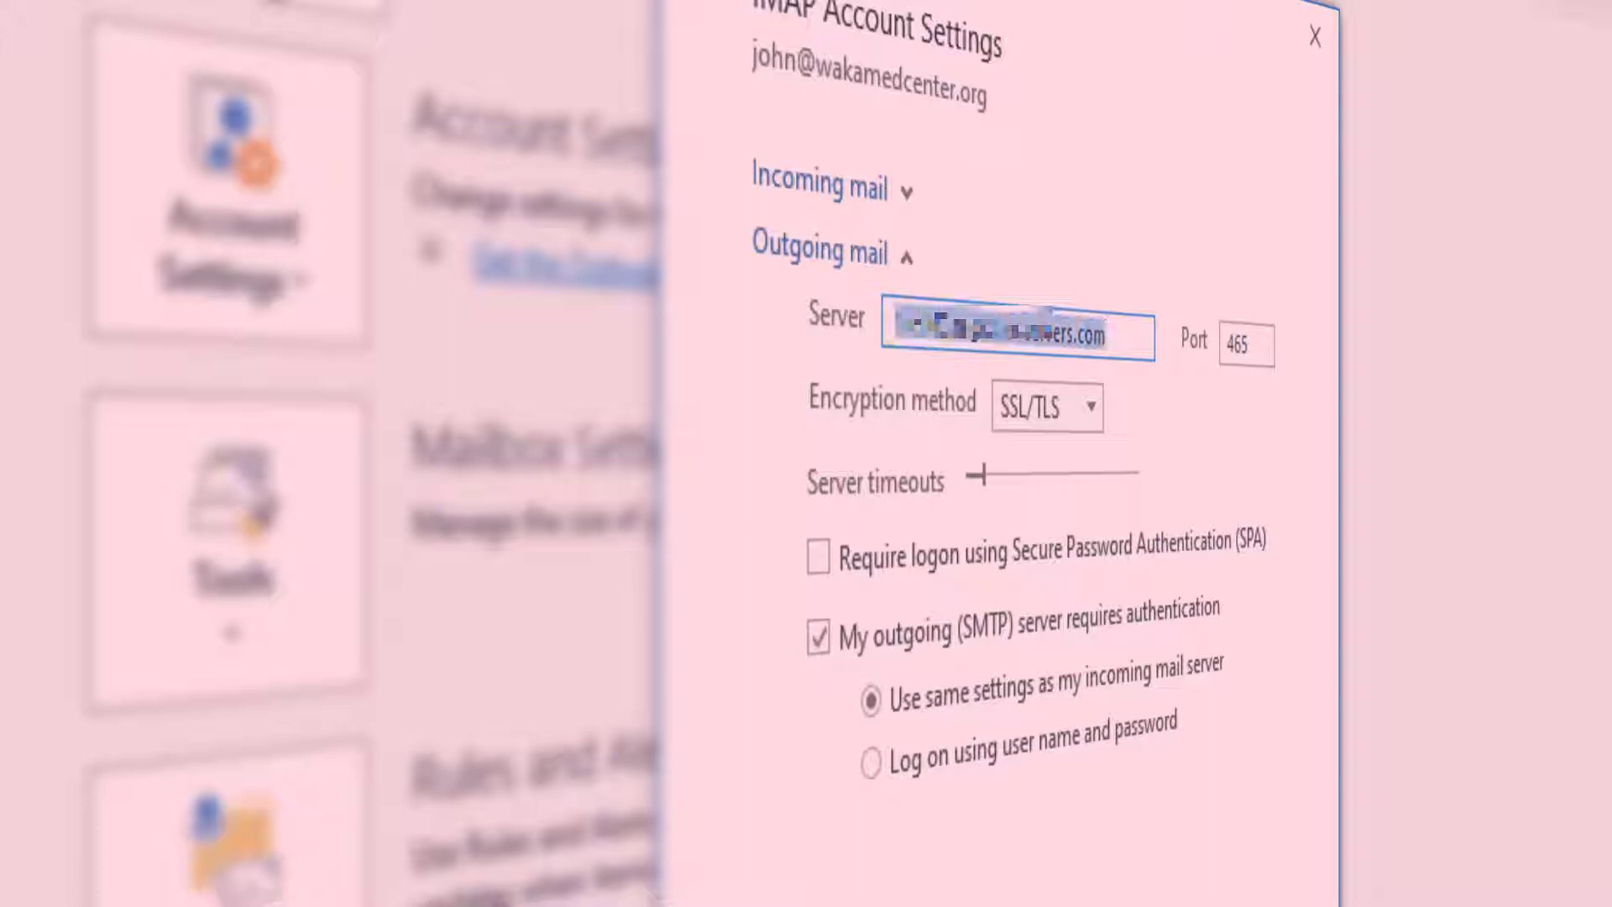
Review the incoming mail server address, user name and port 993
{"action": "key", "text": "shift+Tab"}
{"action": "key", "text": "shift+Tab"}
{"action": "key", "text": "Return"}
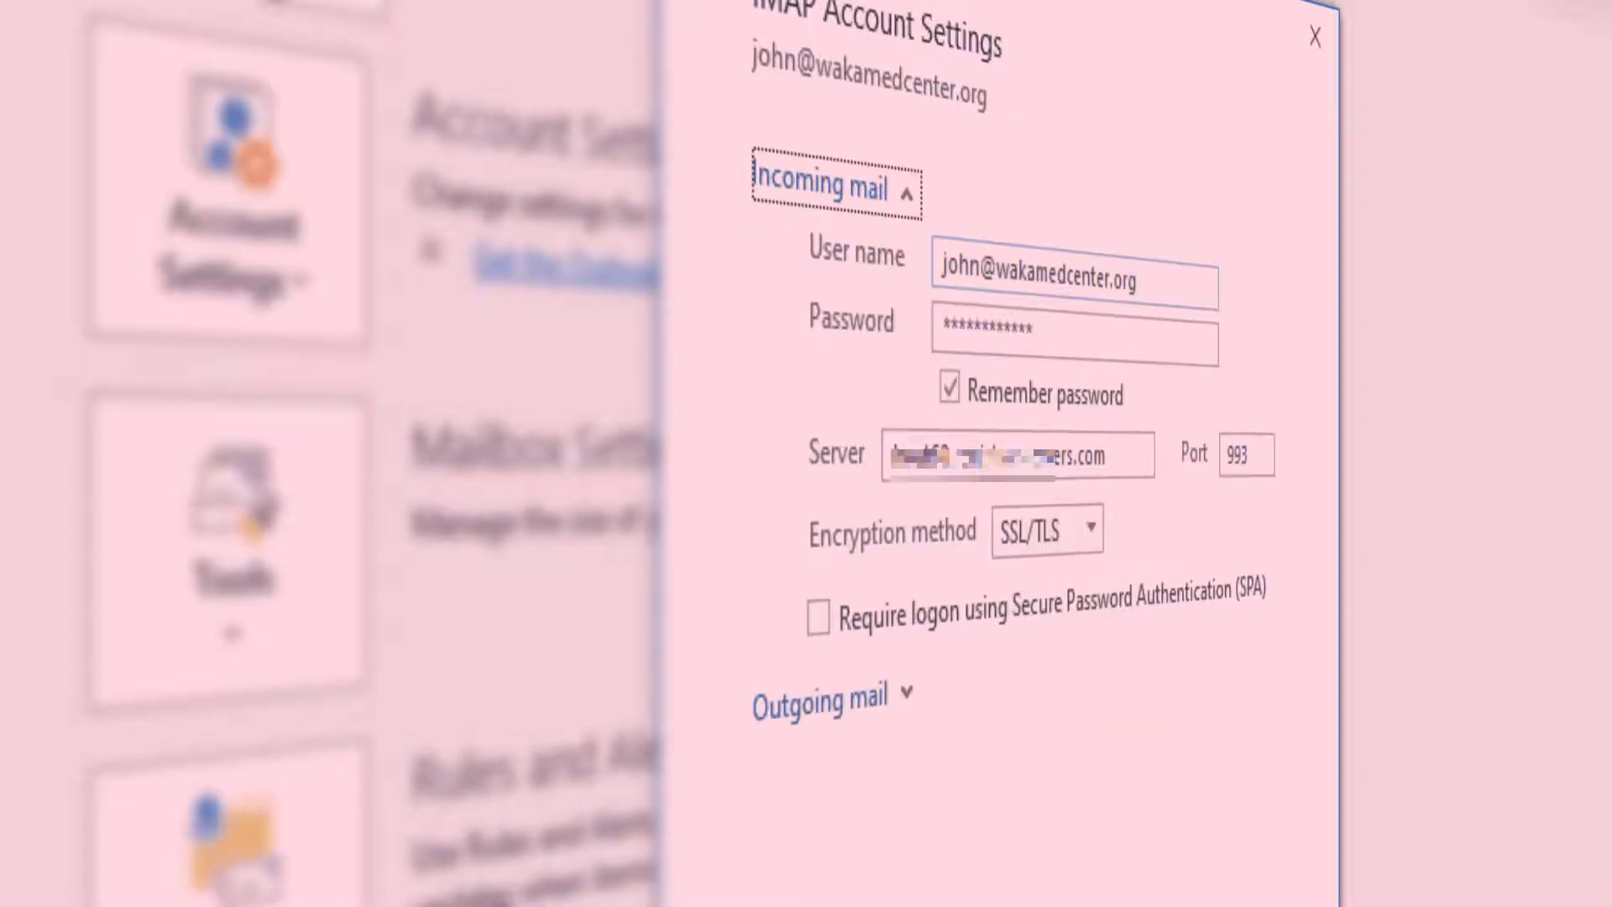
{"action": "key", "text": "Tab"}
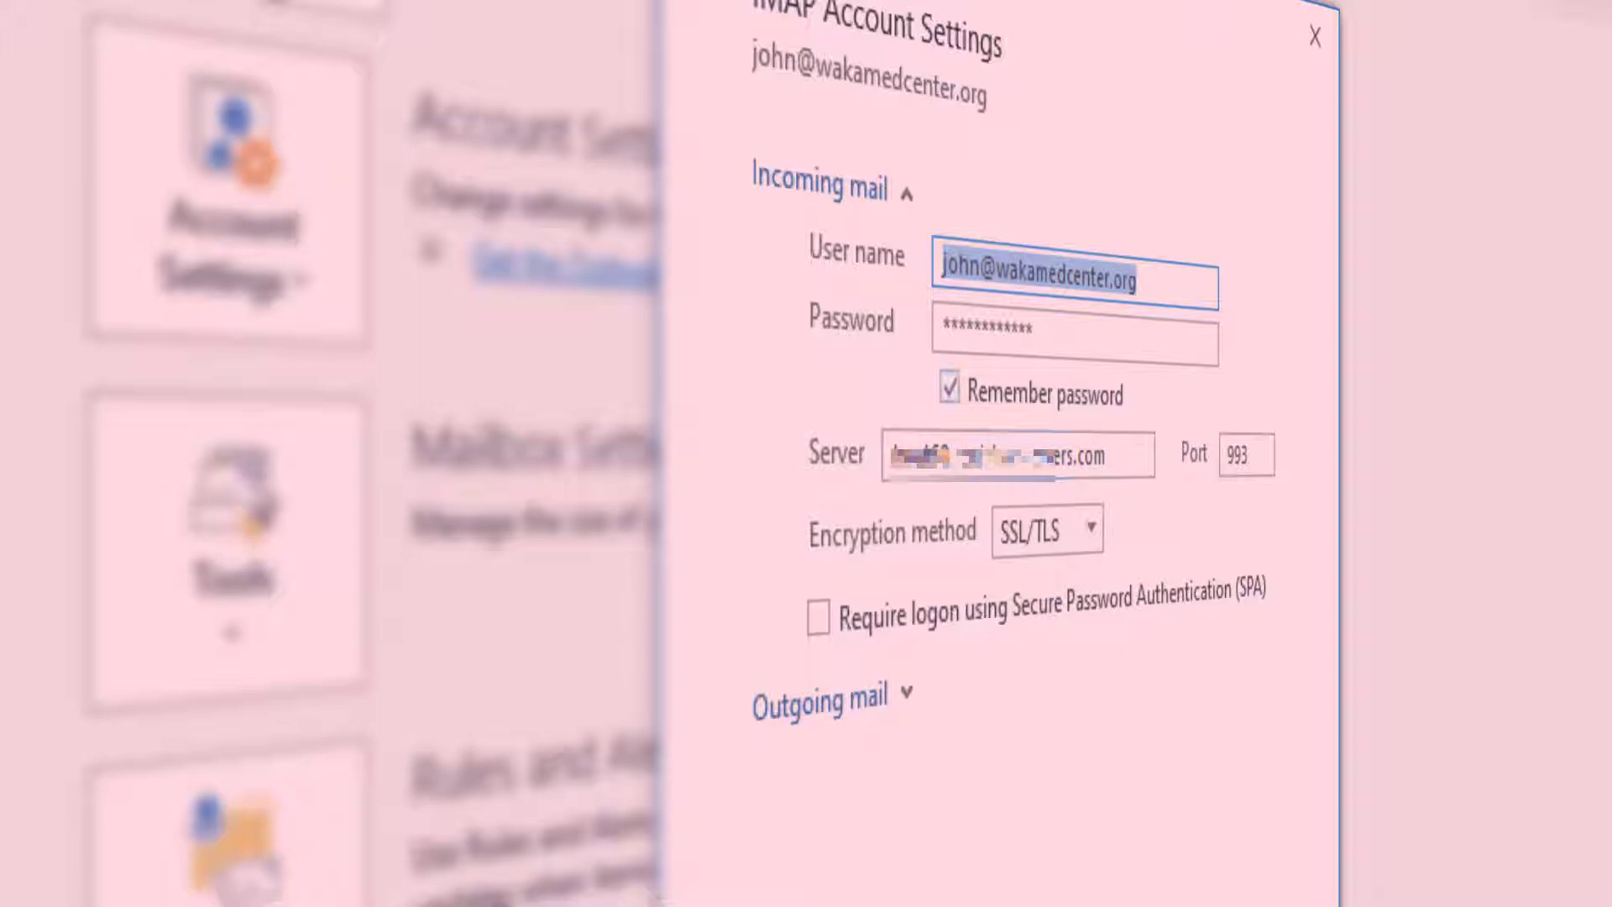
{"action": "left_click", "coordinate": [1016, 455]}
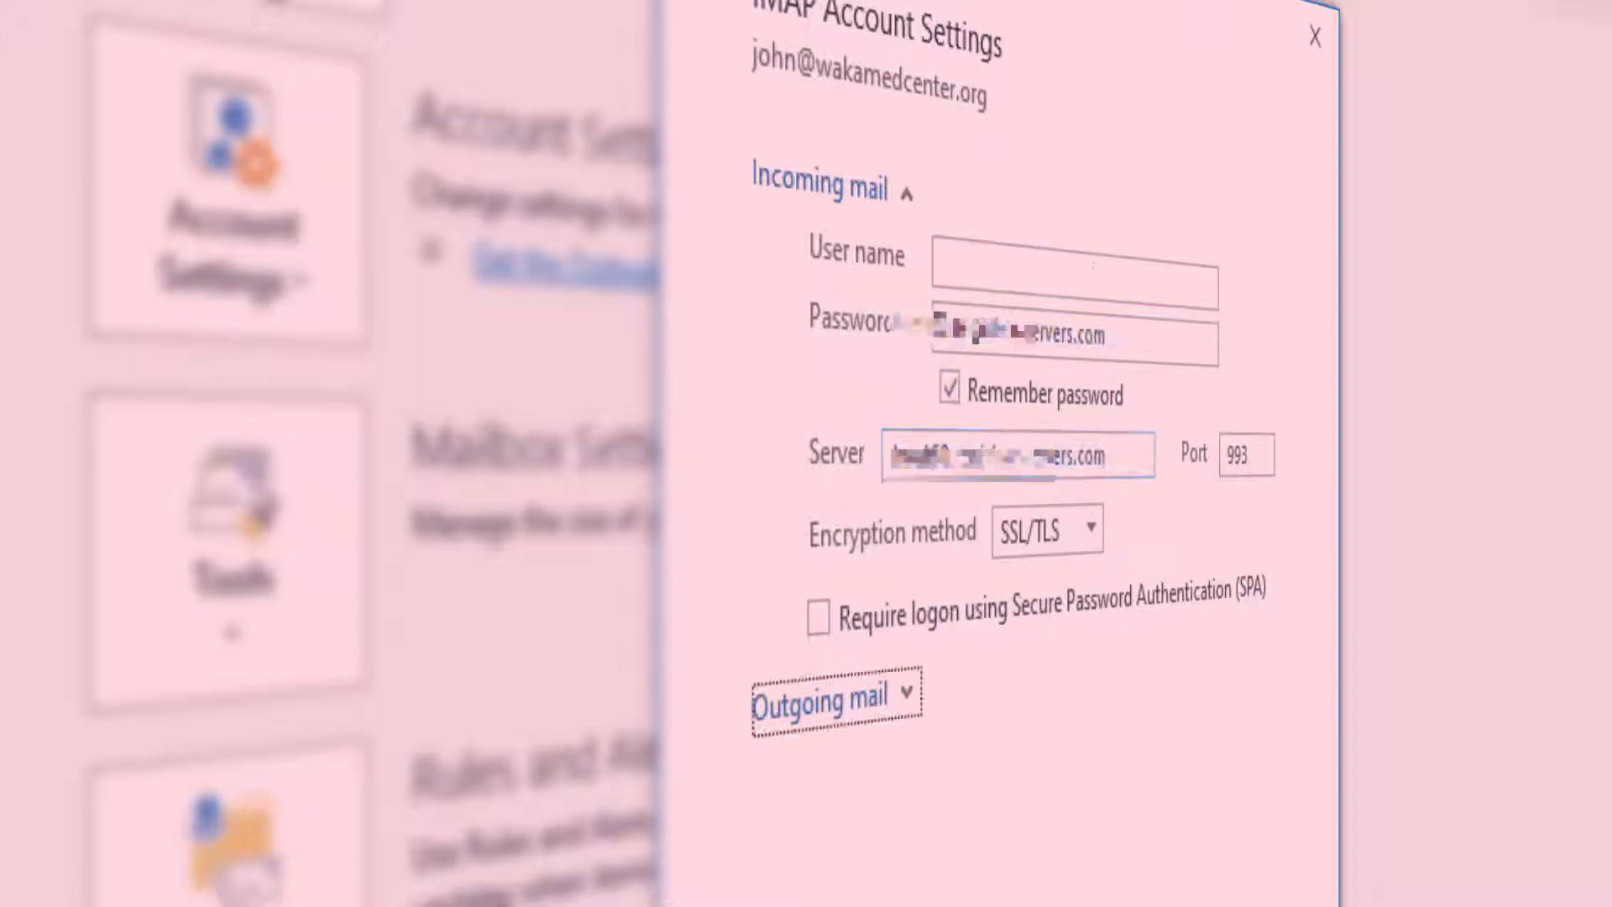
{"action": "left_click", "coordinate": [1106, 334]}
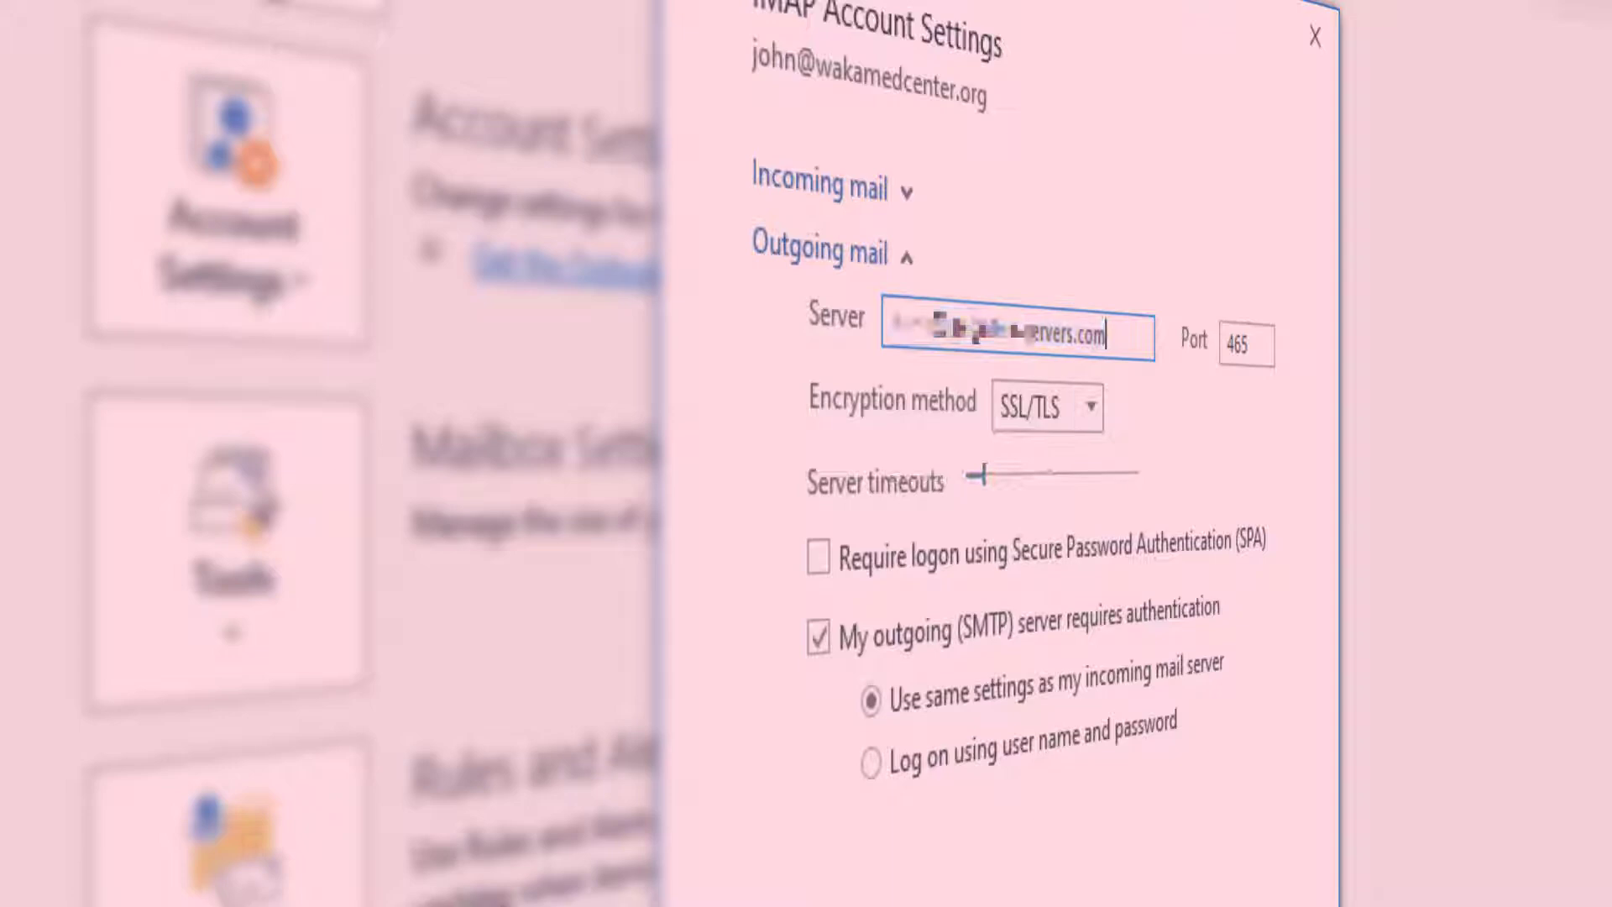
{"action": "key", "text": "ctrl+a"}
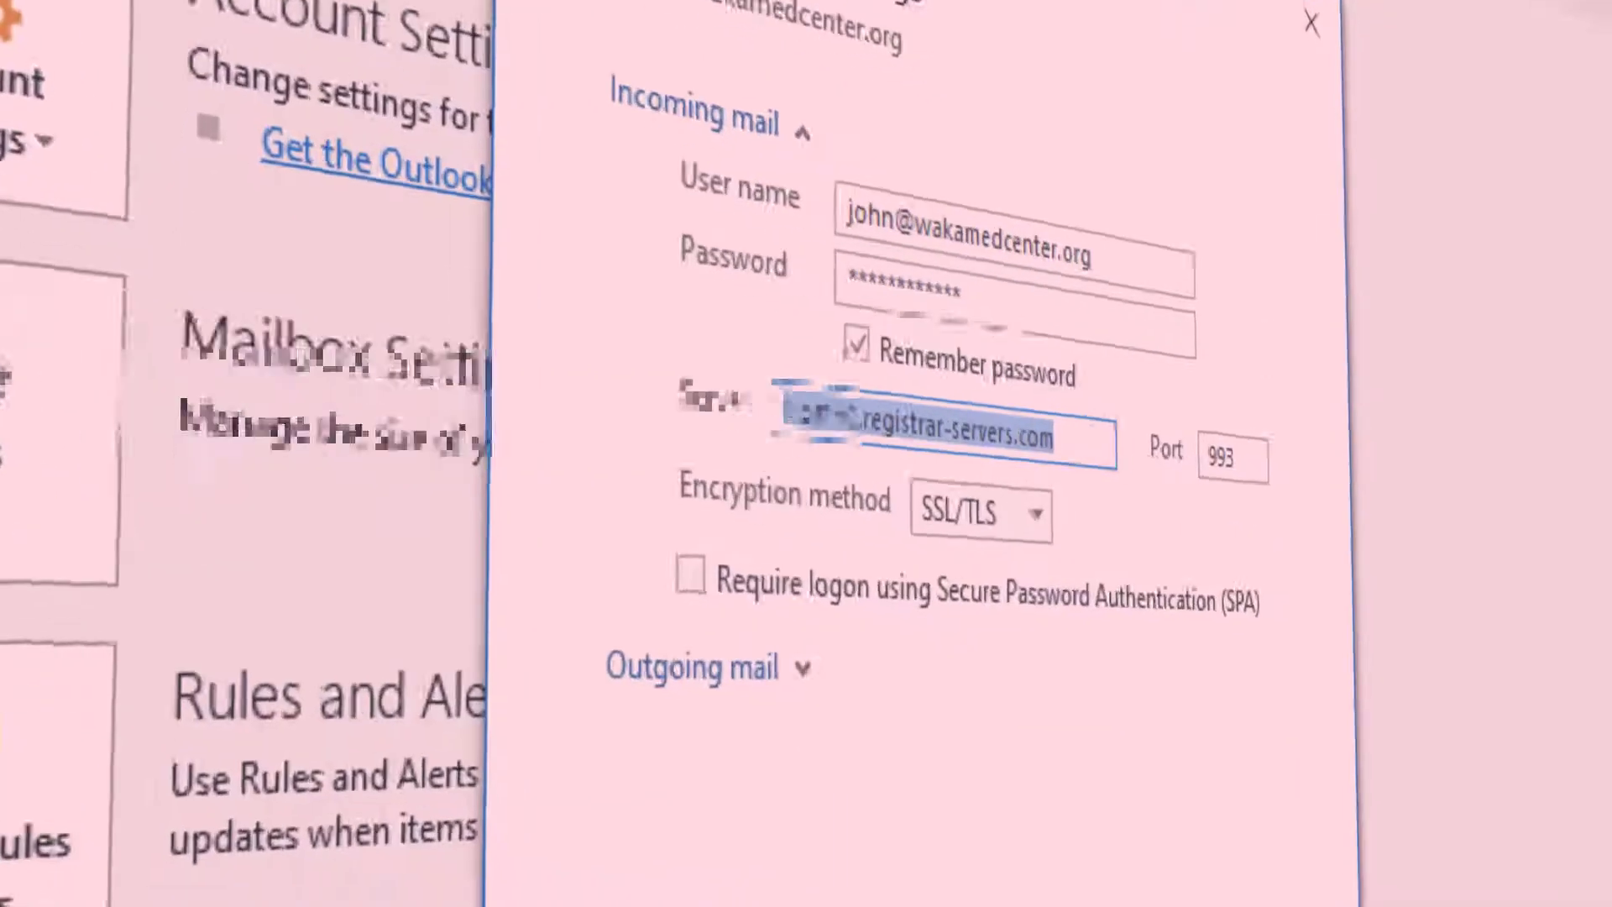
{"action": "key", "text": "Tab"}
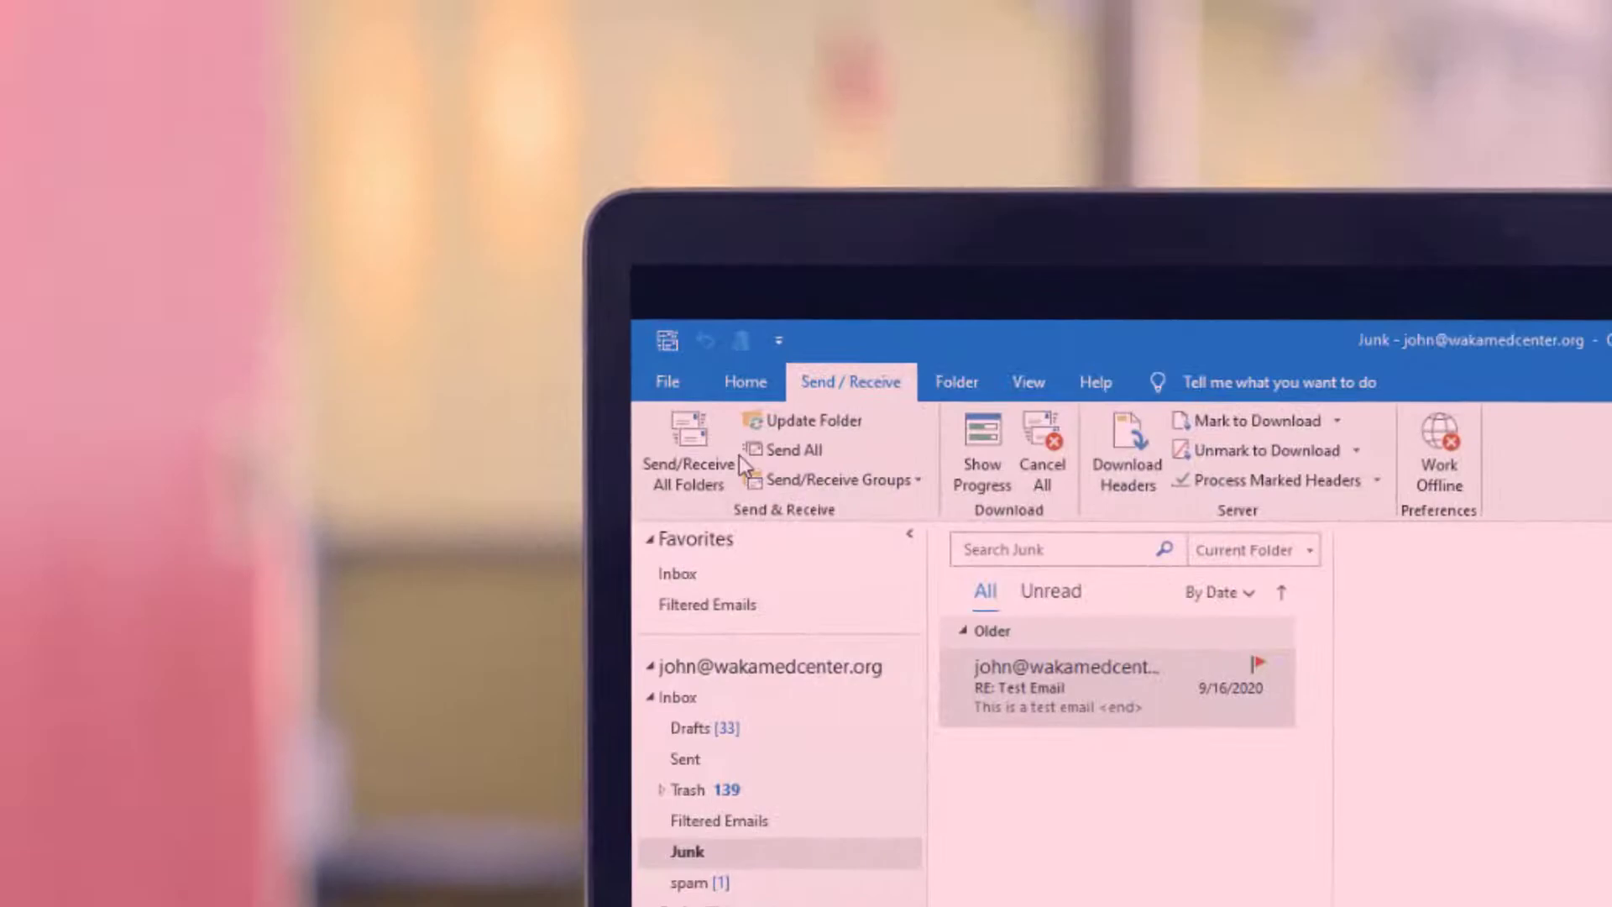
From File > Account Settings, open Server Settings to show the IMAP settings (port 993, SSL/TLS)
{"action": "left_click", "coordinate": [663, 388]}
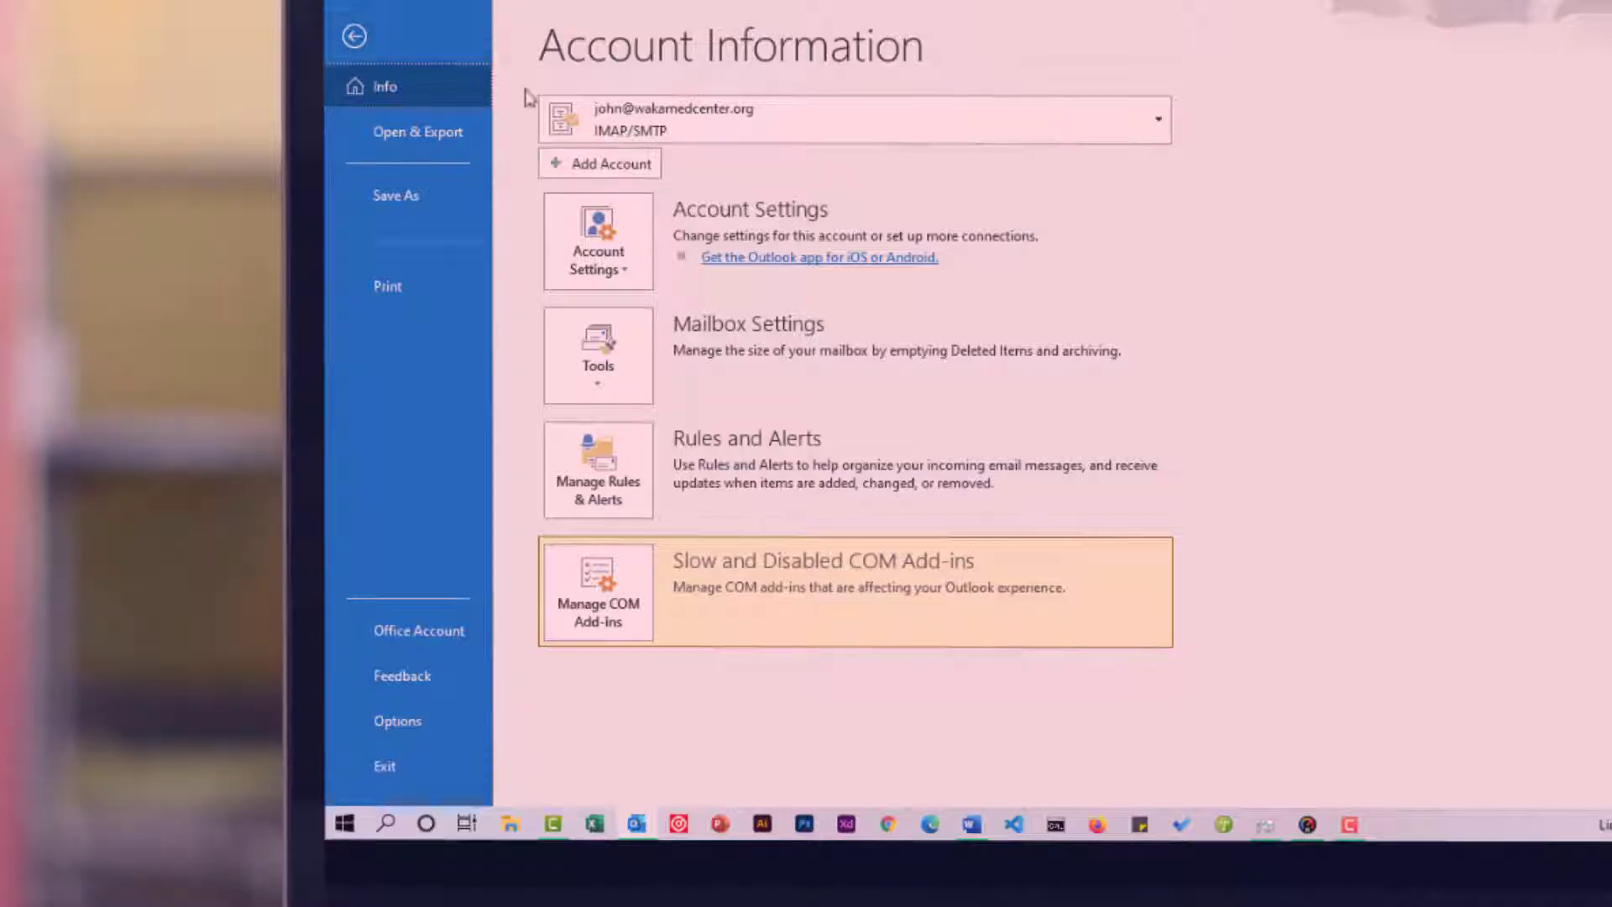
{"action": "left_click", "coordinate": [628, 278]}
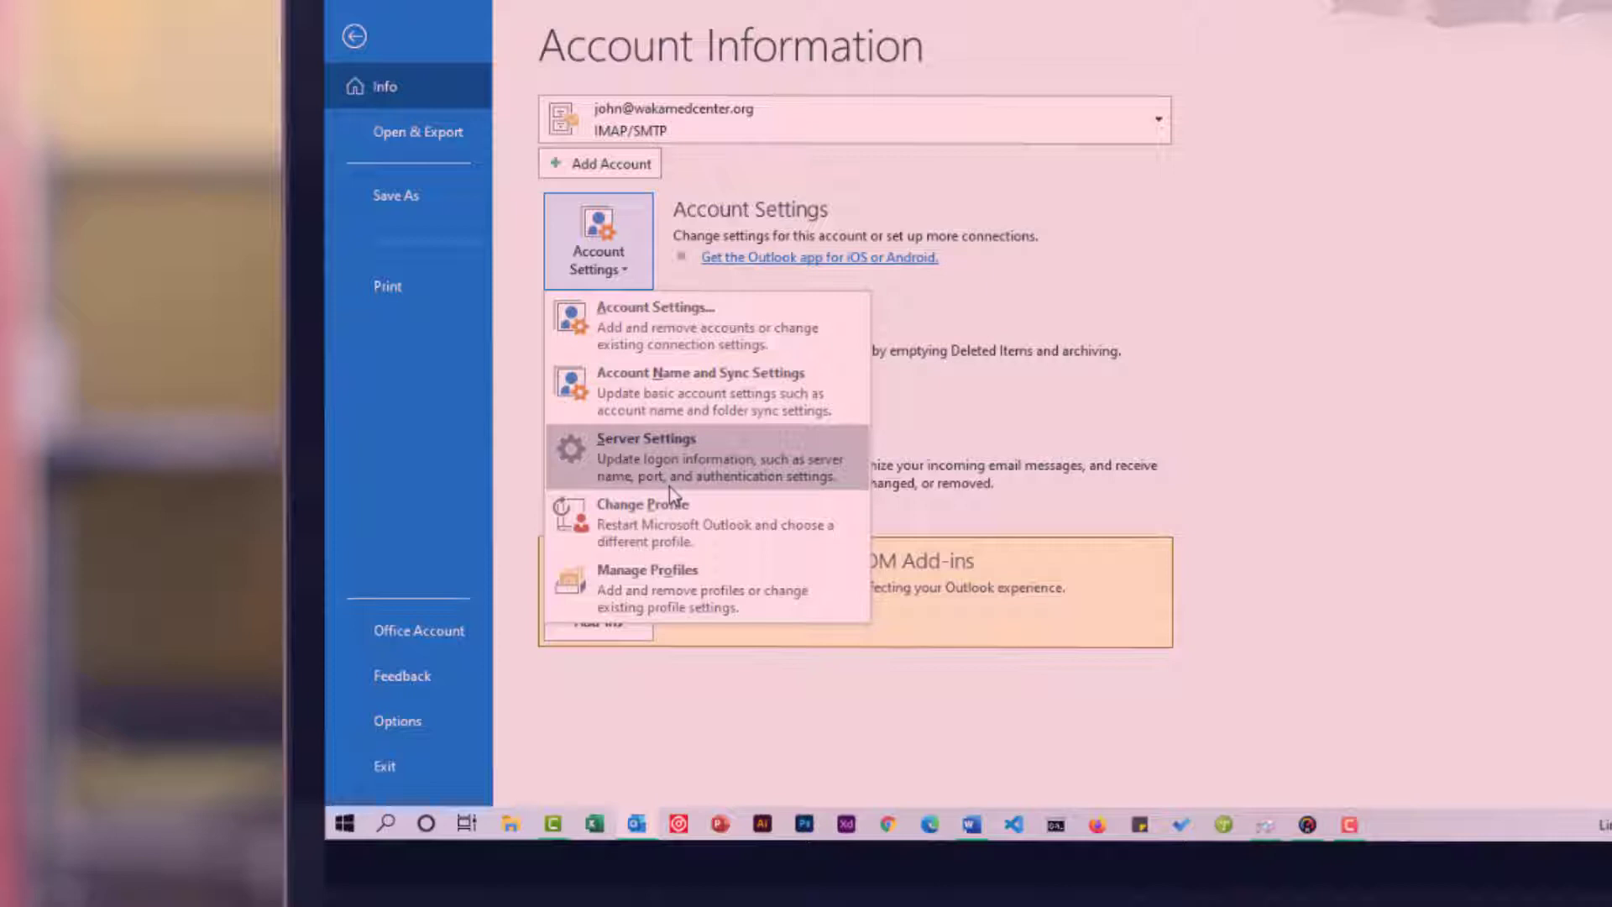
{"action": "left_click", "coordinate": [676, 465]}
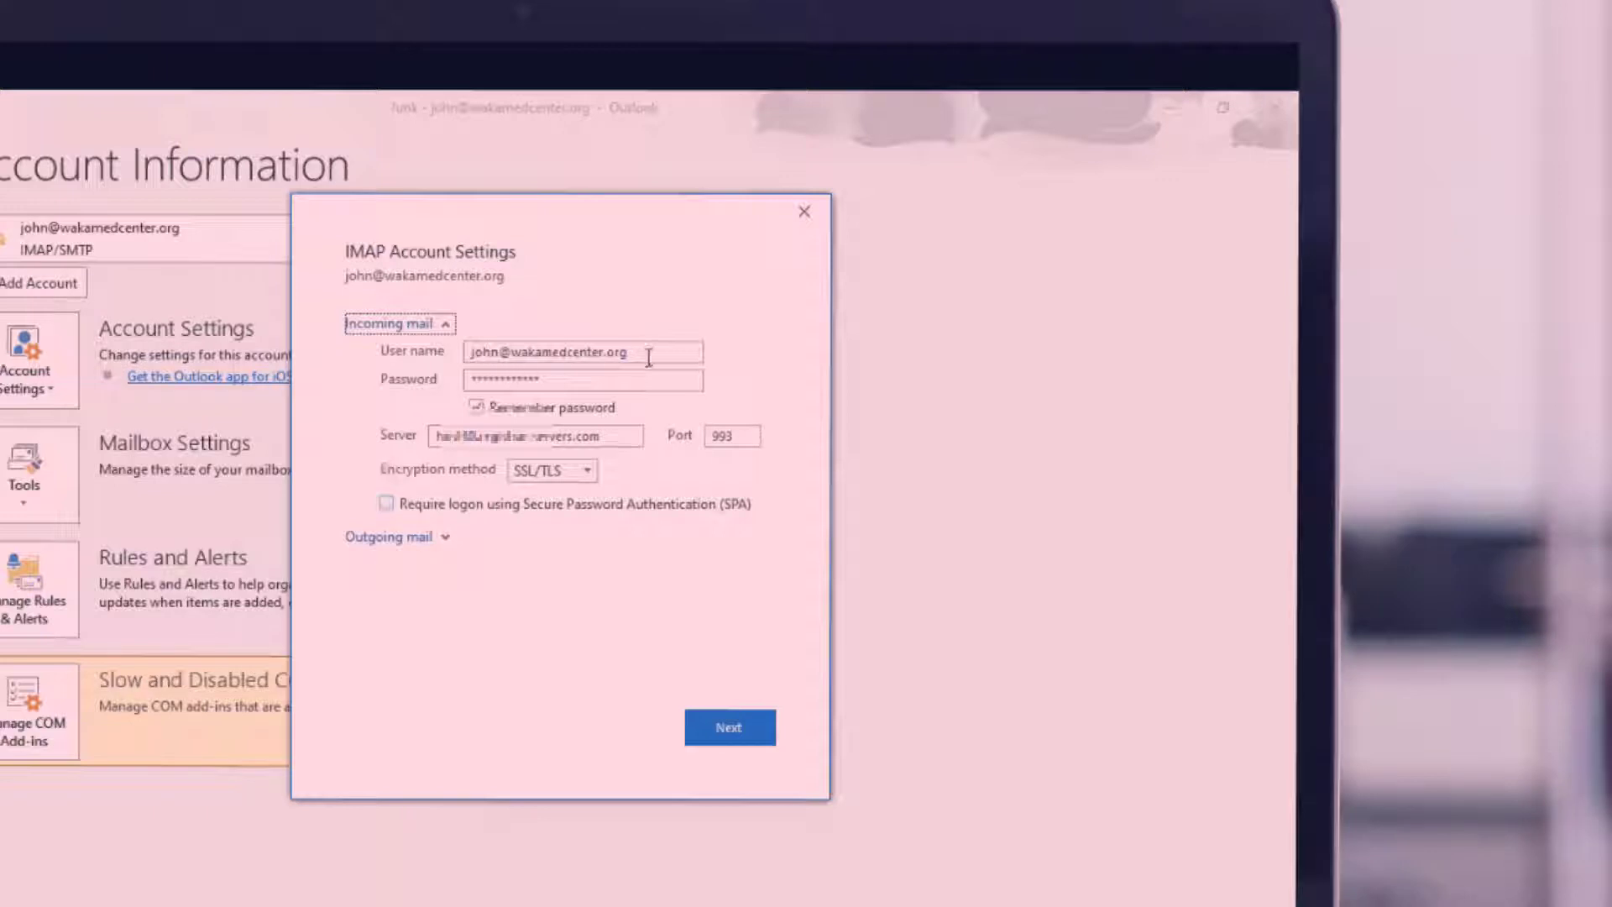
{"action": "left_click_drag", "start_coordinate": [648, 356], "coordinate": [439, 352]}
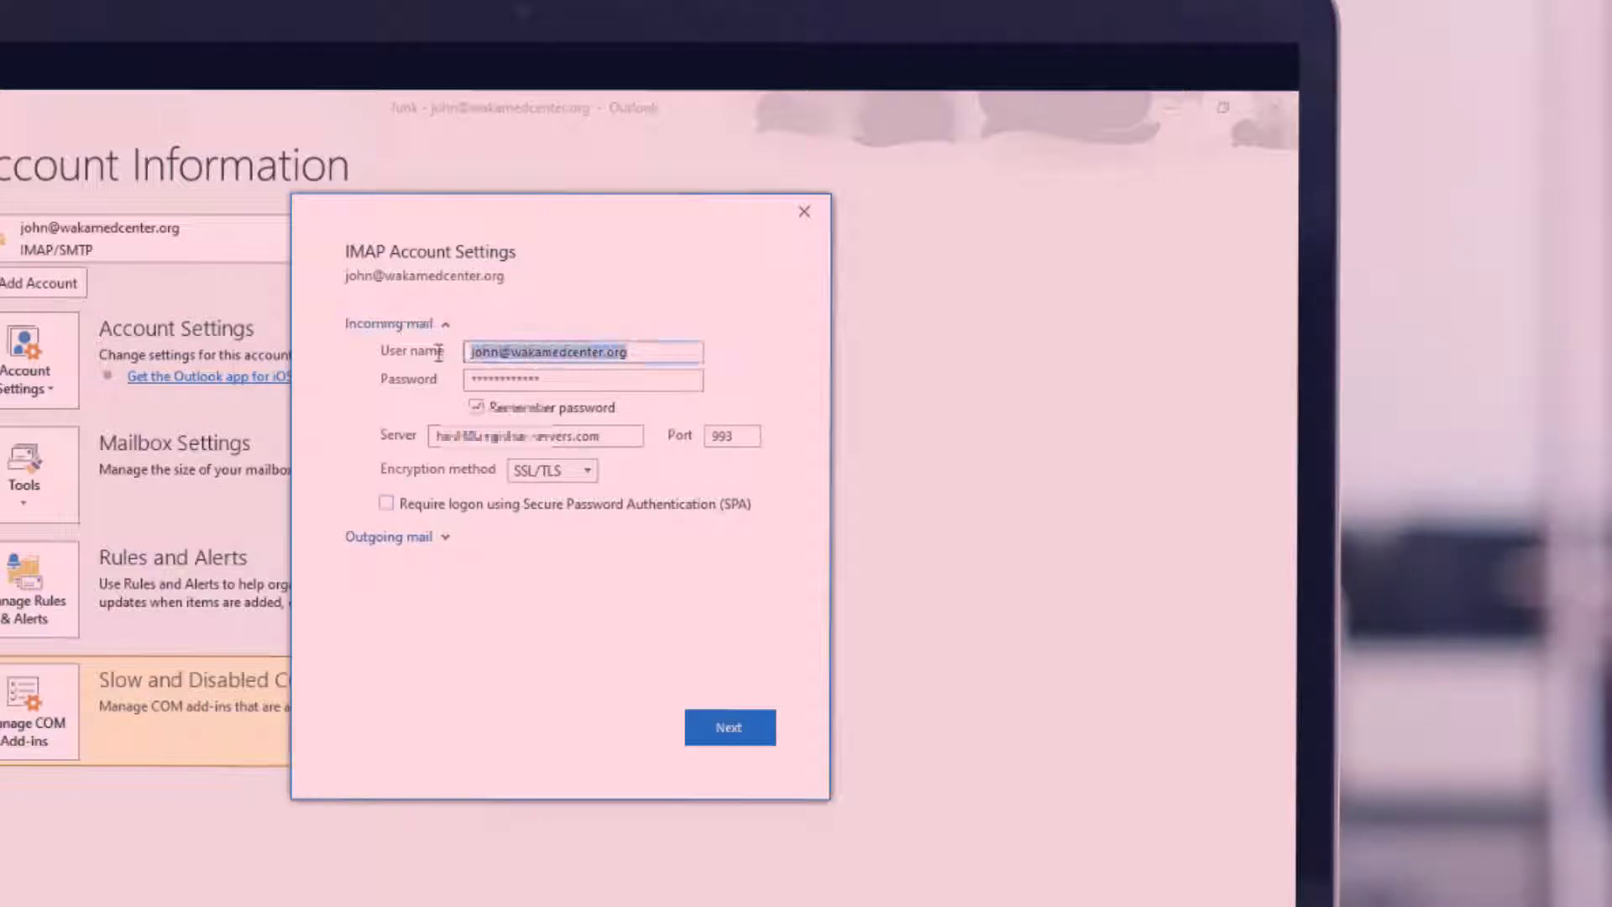
{"action": "double_click", "coordinate": [516, 379]}
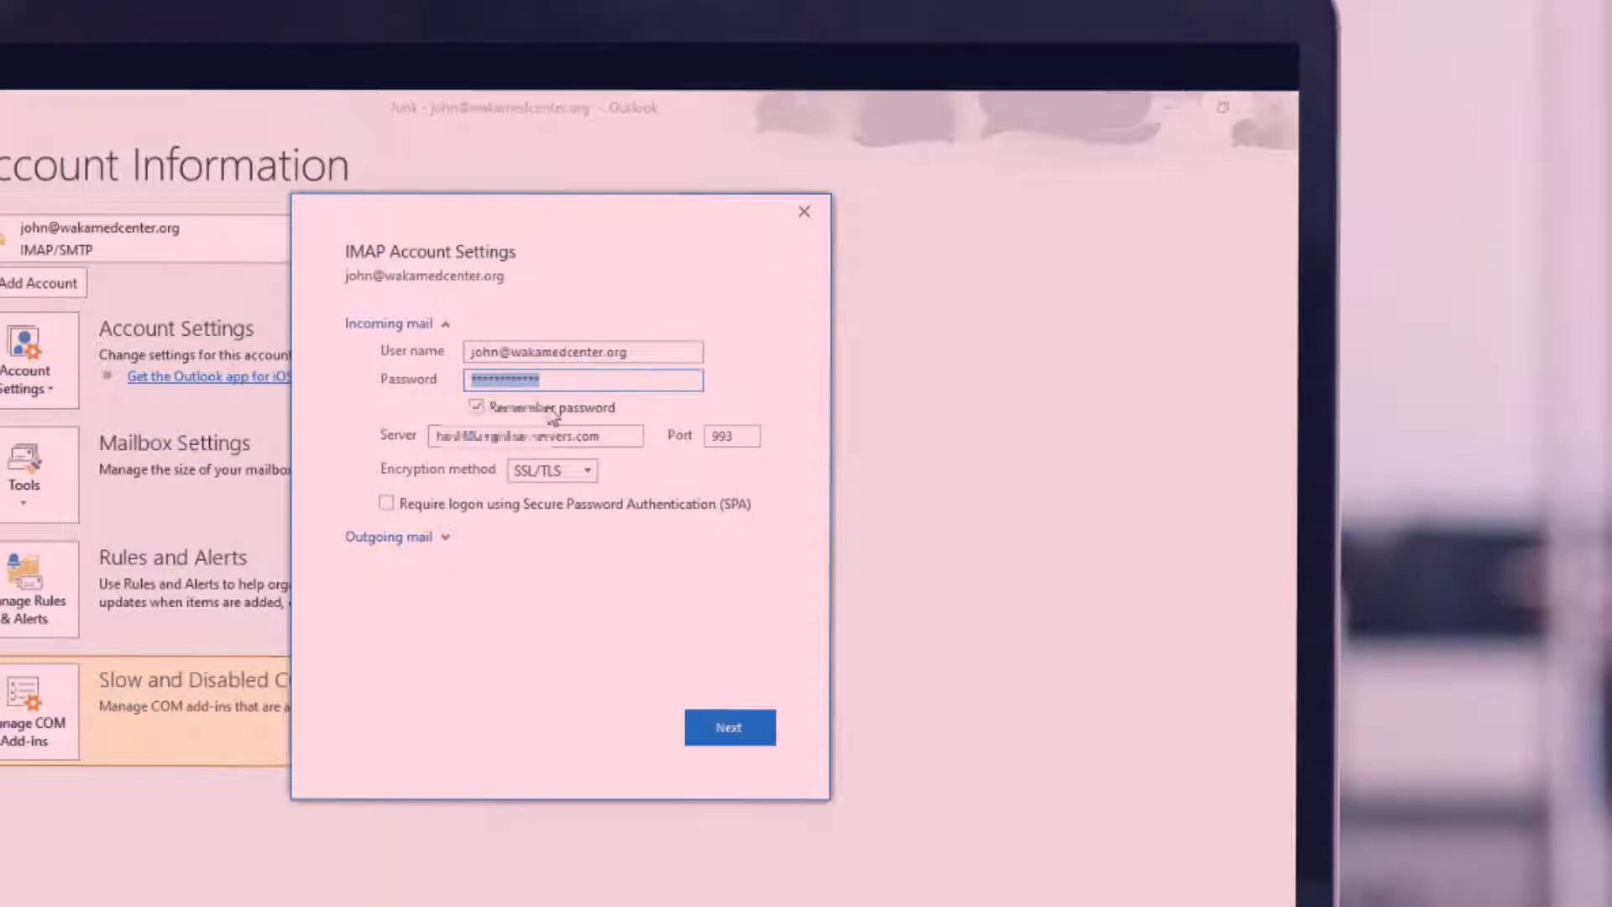
{"action": "left_click_drag", "start_coordinate": [600, 435], "coordinate": [418, 434]}
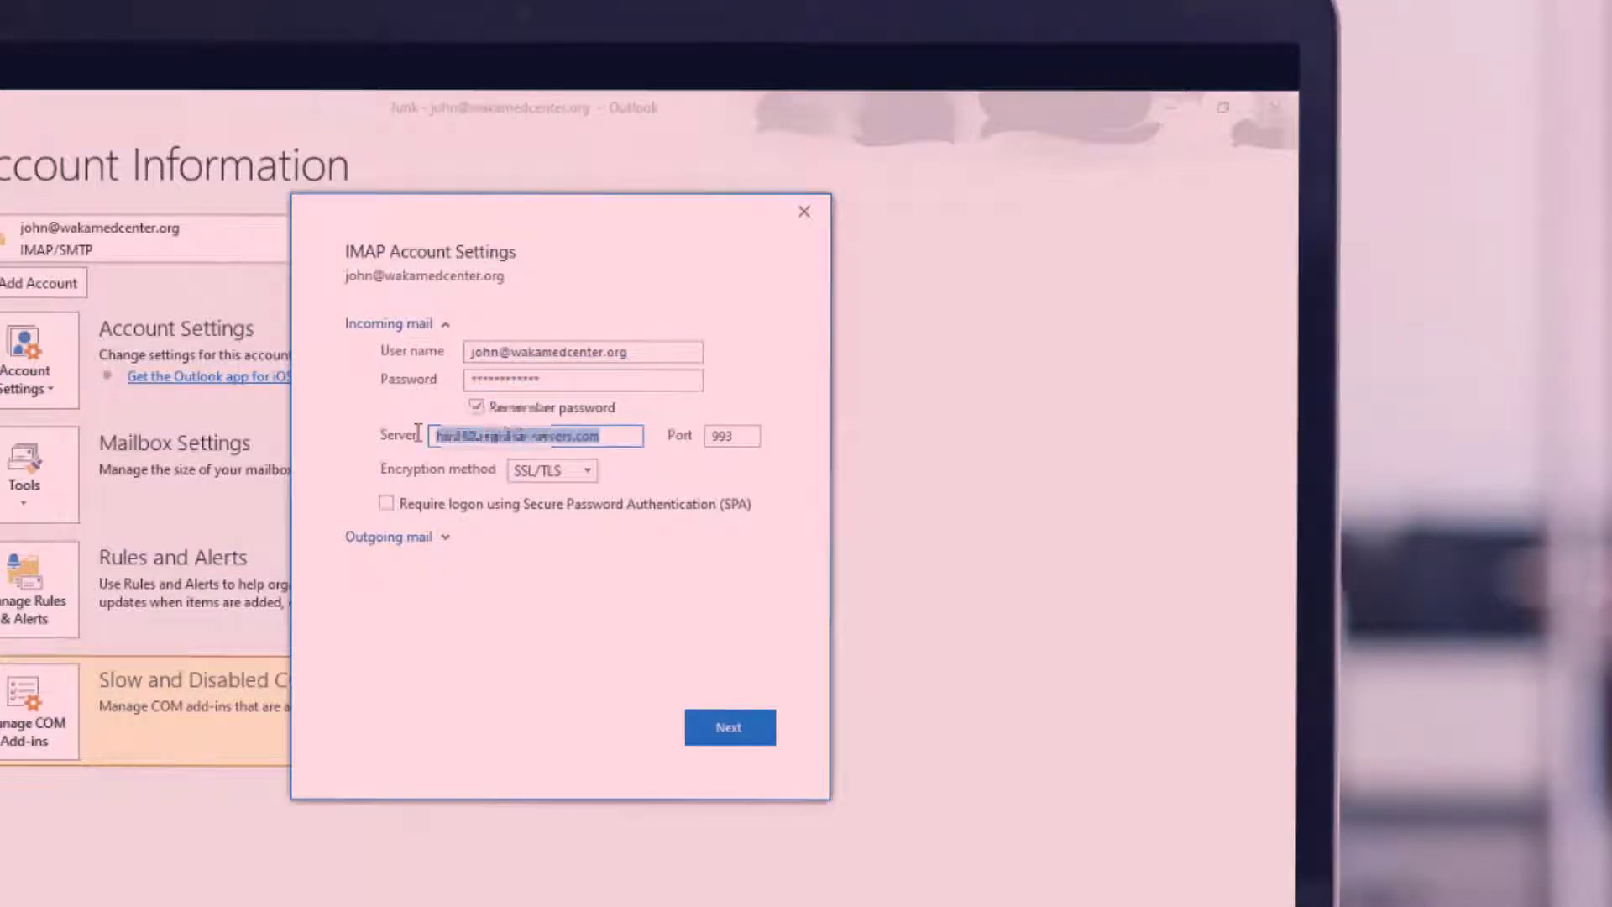
{"action": "double_click", "coordinate": [726, 436]}
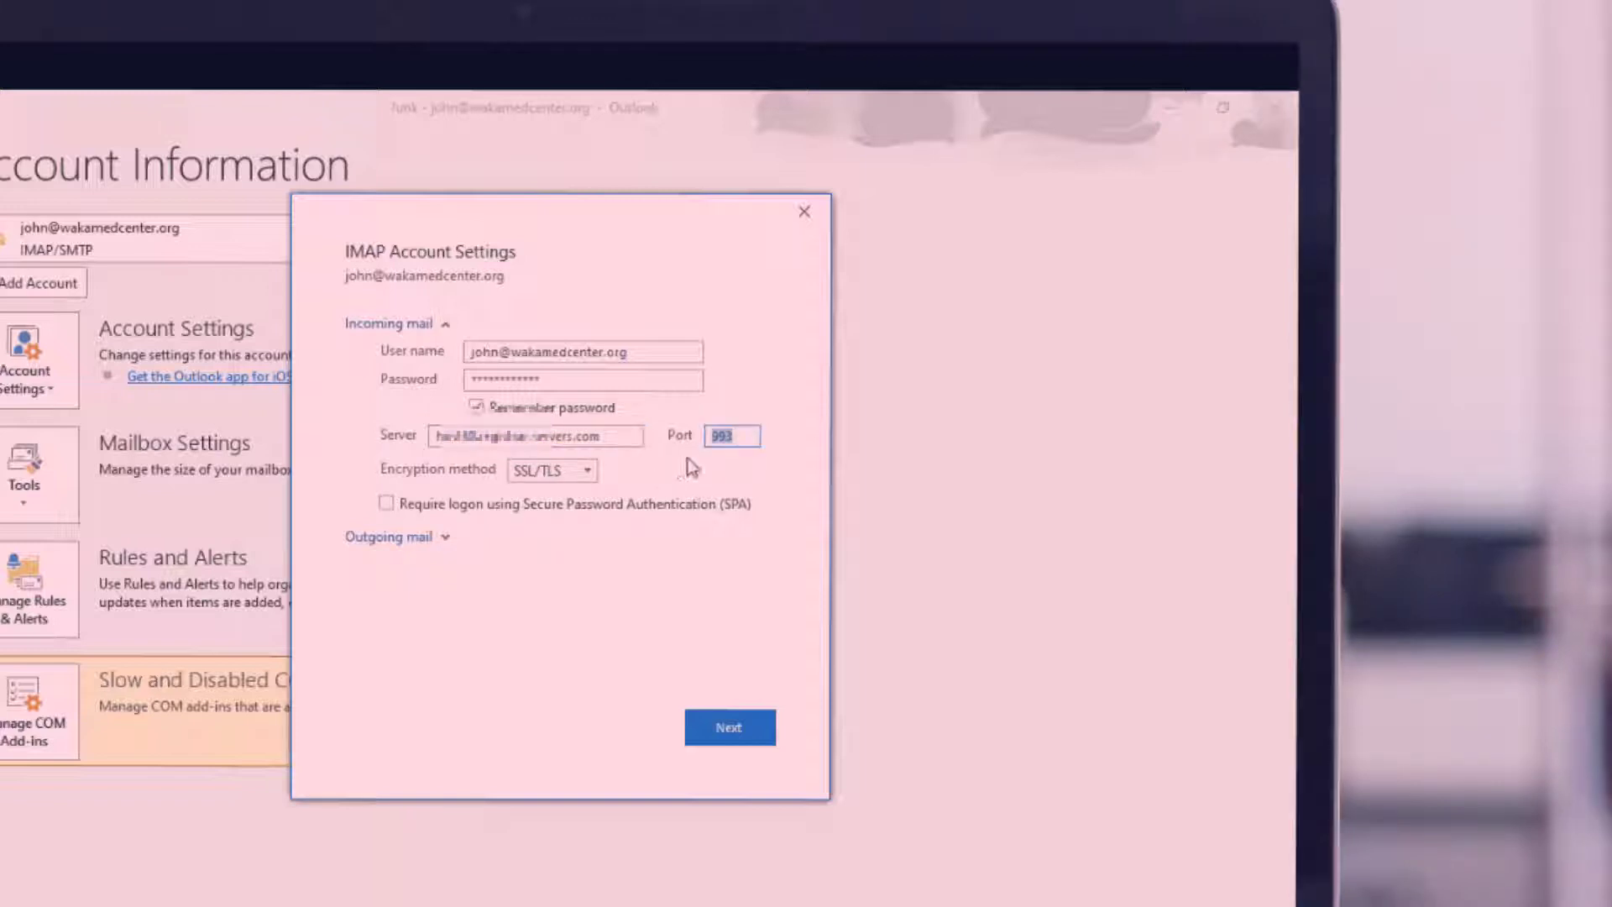
{"action": "left_click", "coordinate": [740, 436]}
{"action": "double_click", "coordinate": [740, 436]}
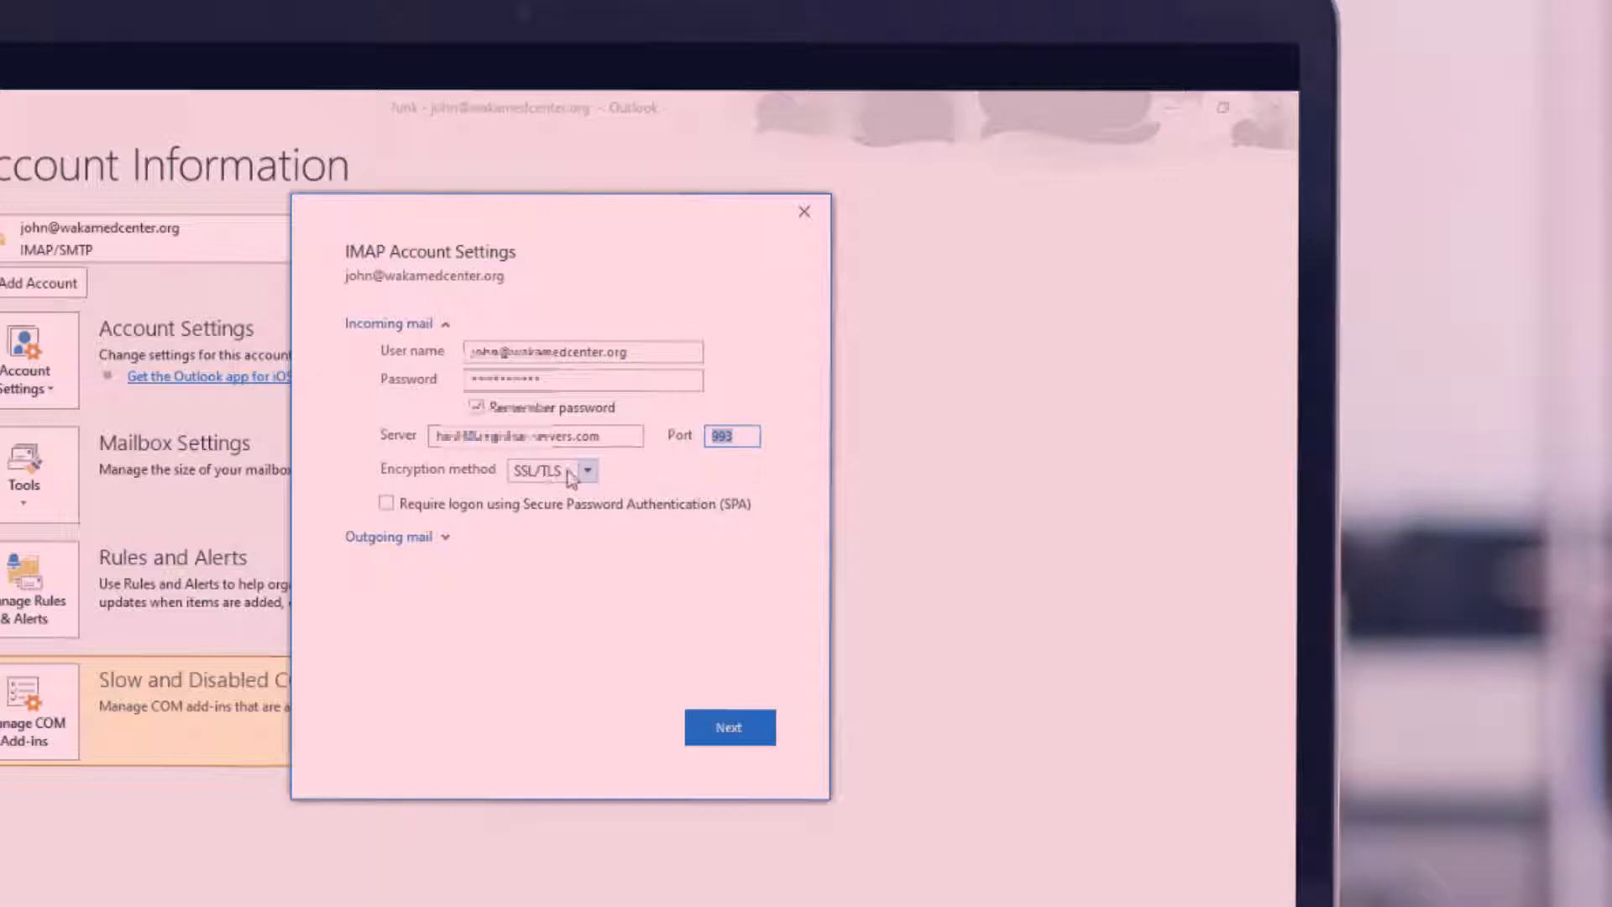
Expand Outgoing mail and check the outgoing server address and port 465
{"action": "left_click", "coordinate": [450, 537]}
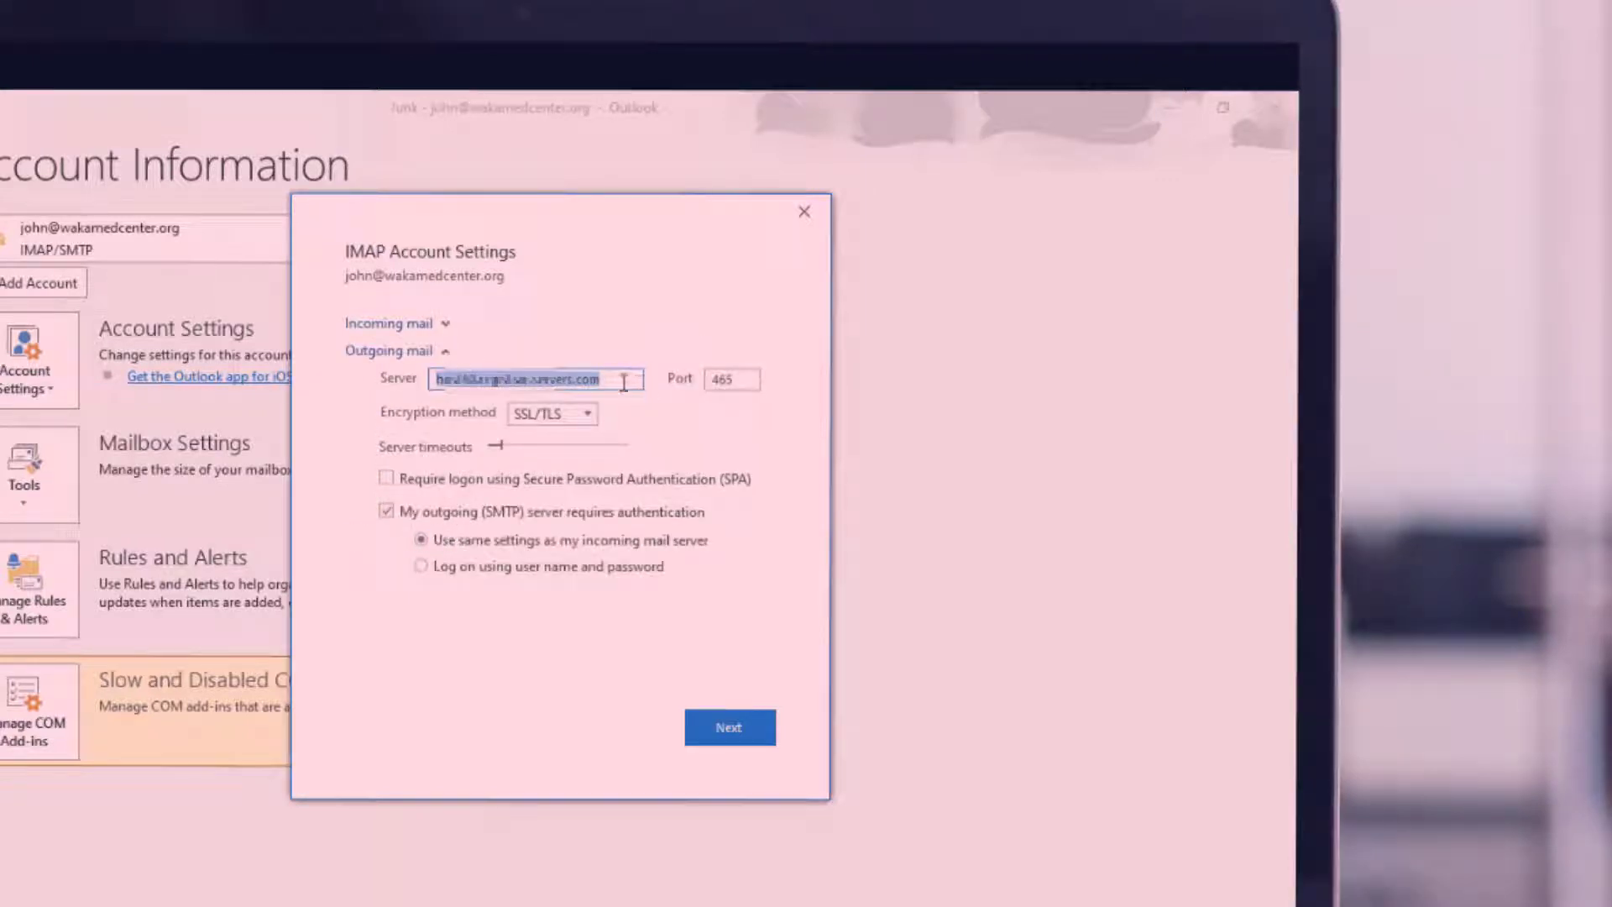
{"action": "left_click_drag", "start_coordinate": [624, 382], "coordinate": [434, 382]}
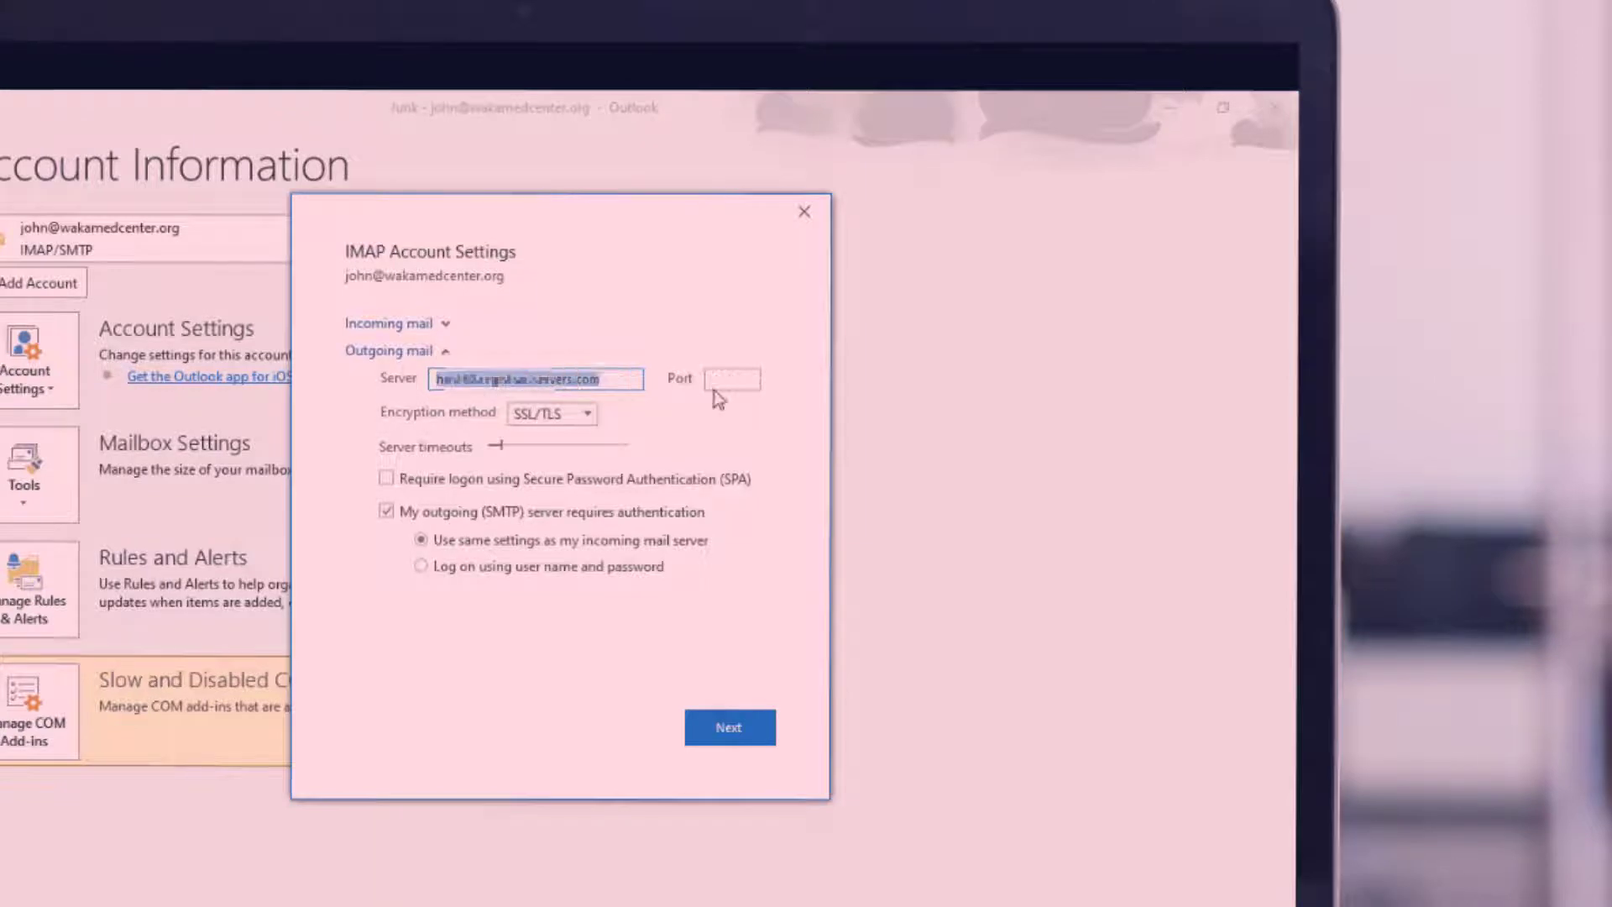
{"action": "double_click", "coordinate": [746, 379]}
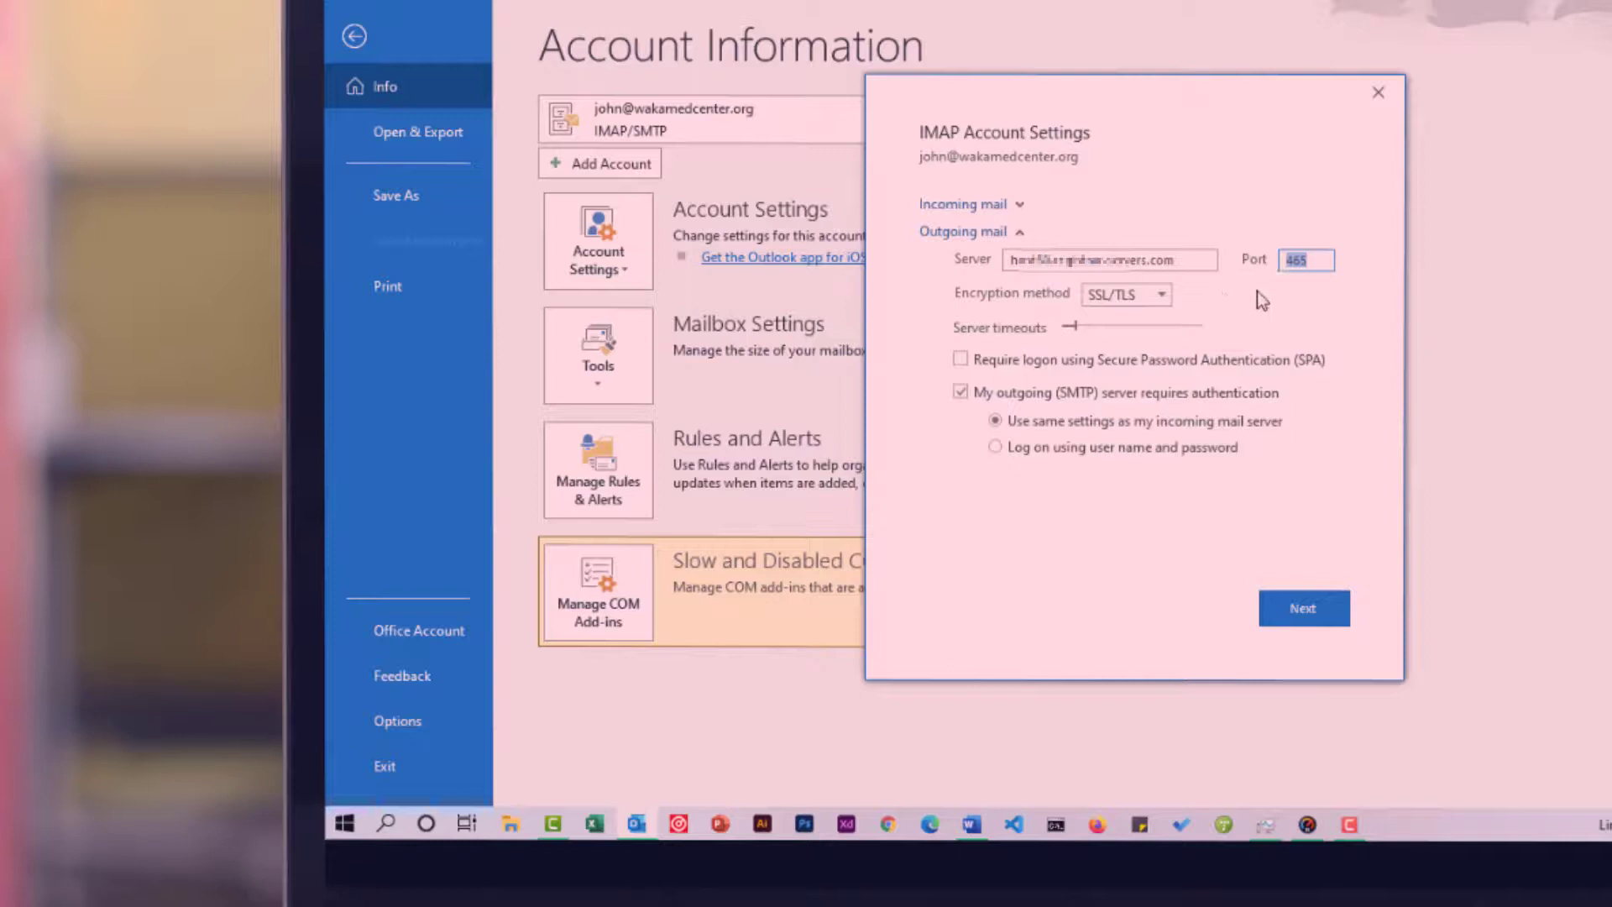
{"action": "left_click", "coordinate": [1316, 261]}
{"action": "left_click_drag", "start_coordinate": [1317, 261], "coordinate": [994, 261]}
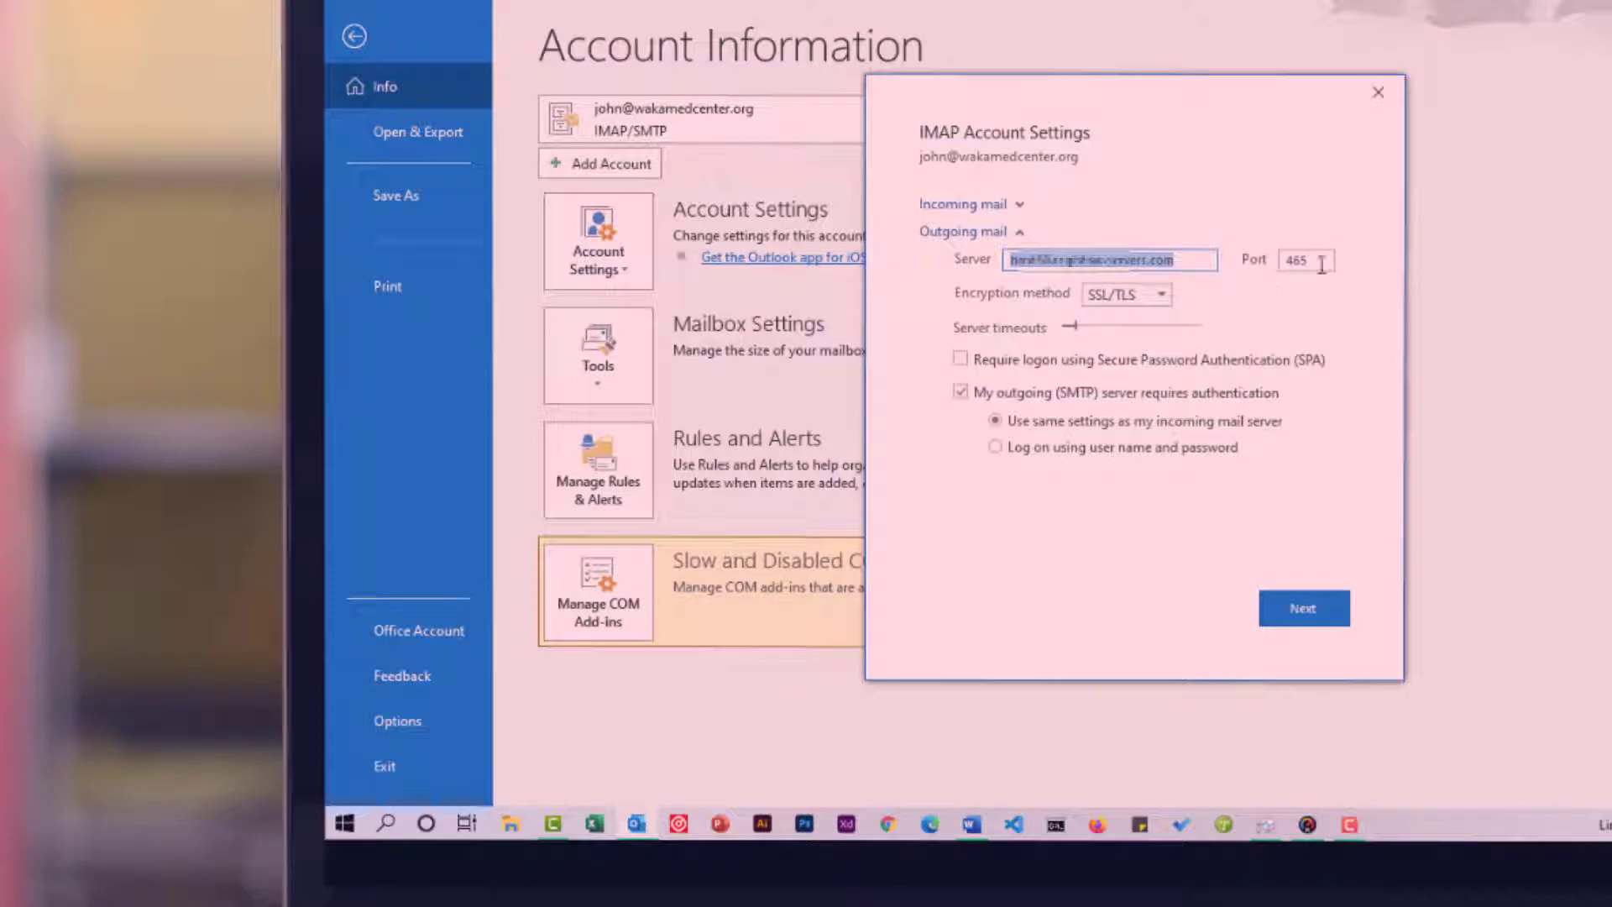
{"action": "left_click_drag", "start_coordinate": [1319, 263], "coordinate": [1283, 261]}
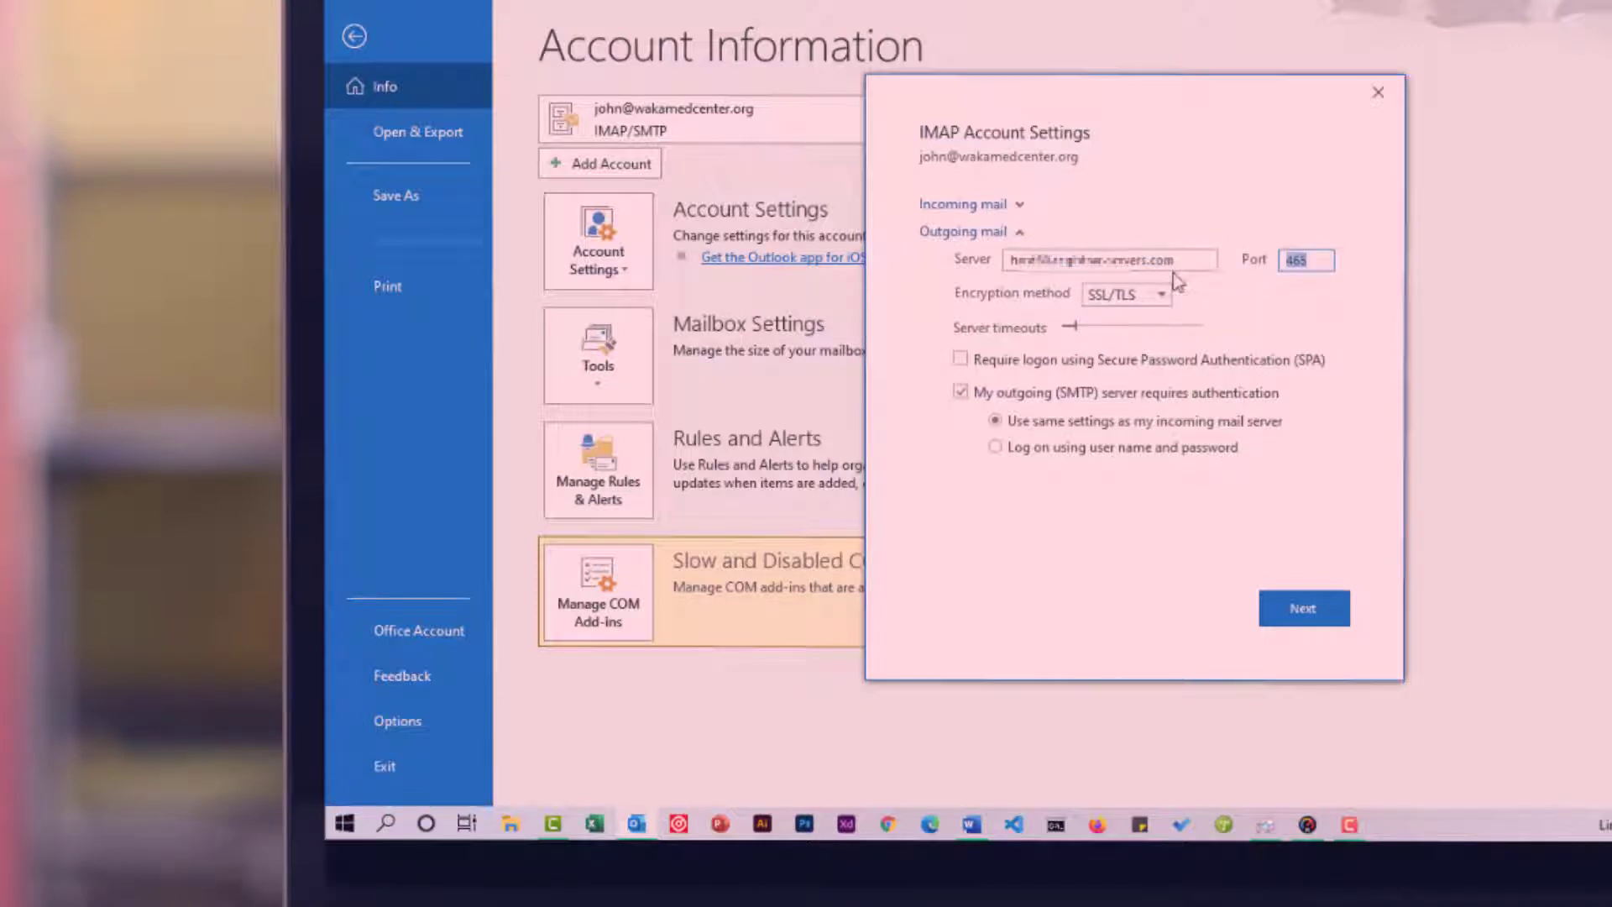
{"action": "left_click_drag", "start_coordinate": [1174, 262], "coordinate": [999, 260]}
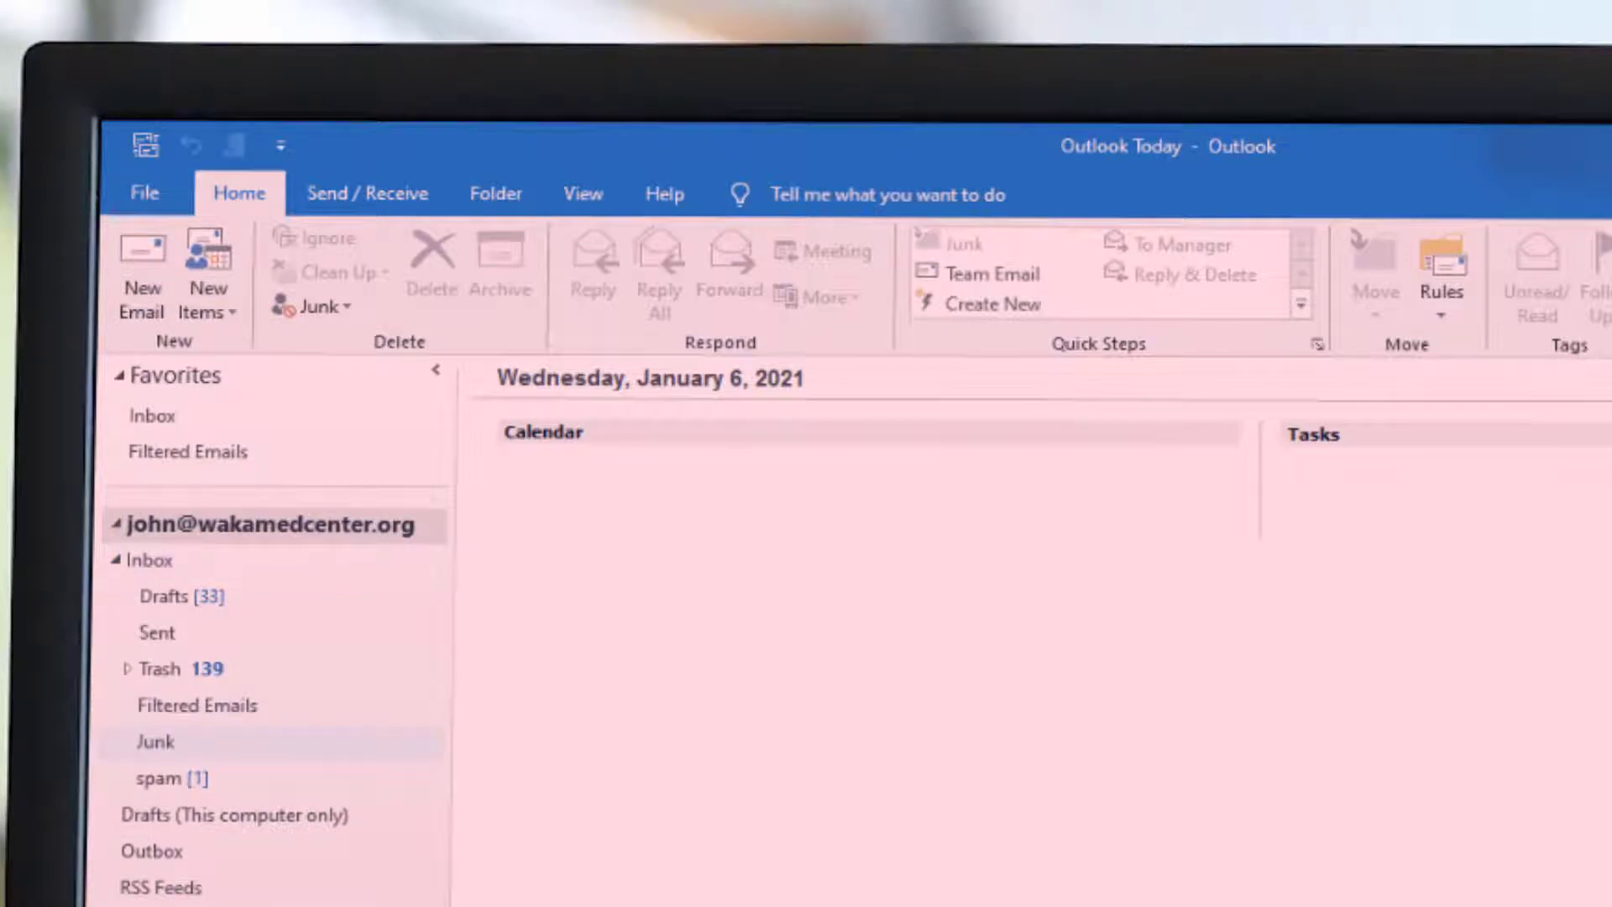
In the Junk folder, open Junk E-mail Options from the 'RE: Test Email' message's Junk menu
{"action": "left_click", "coordinate": [157, 742]}
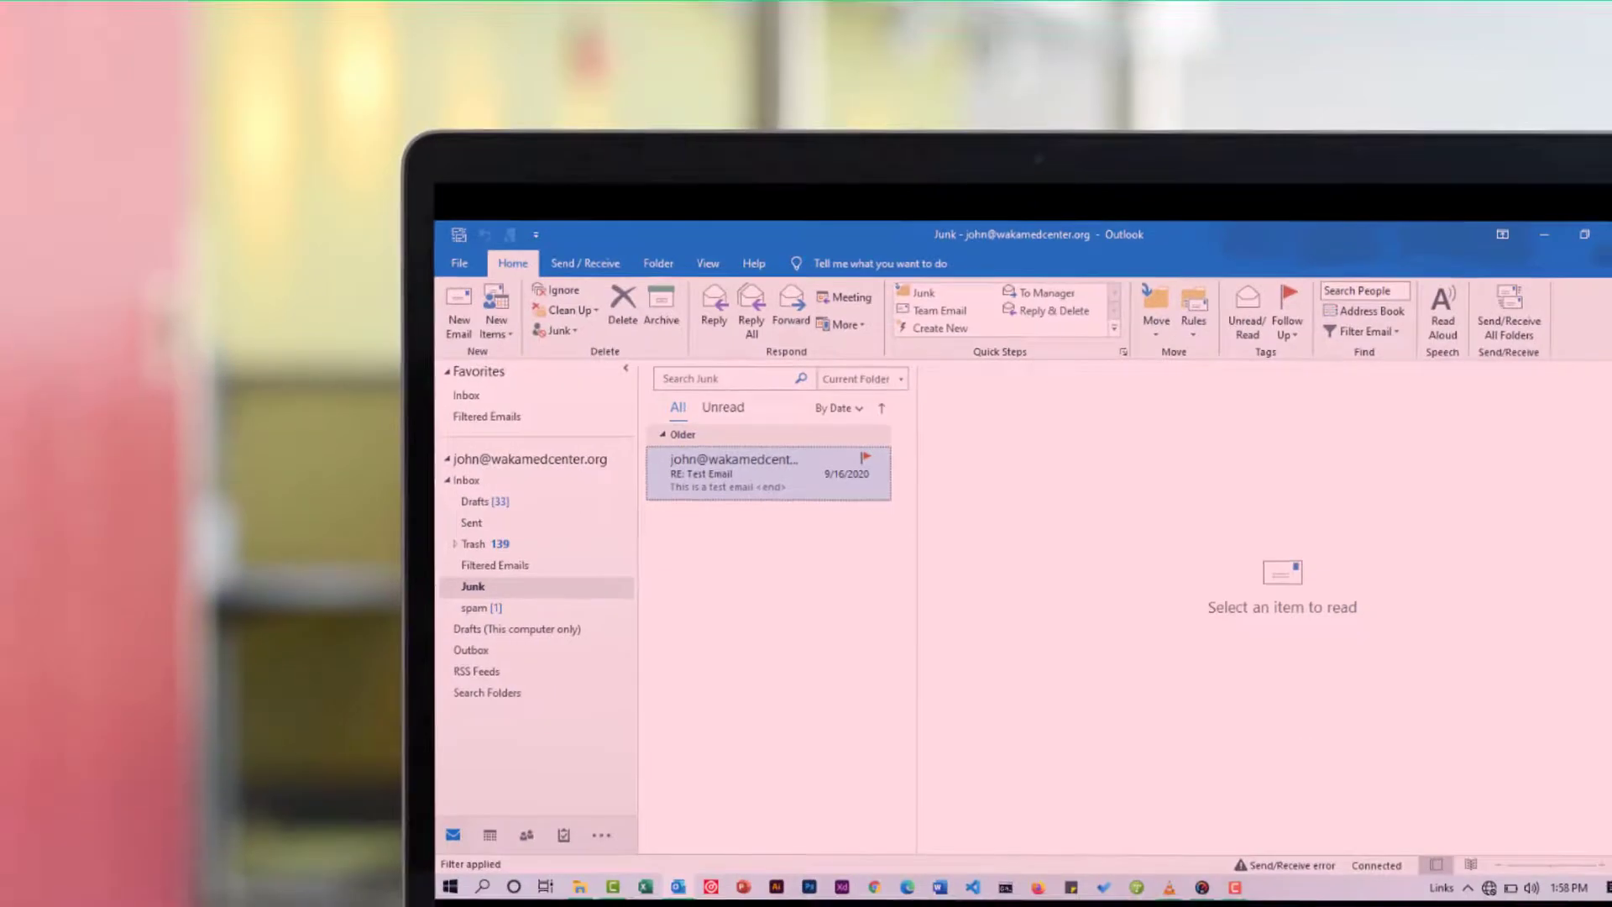
{"action": "right_click", "coordinate": [715, 494]}
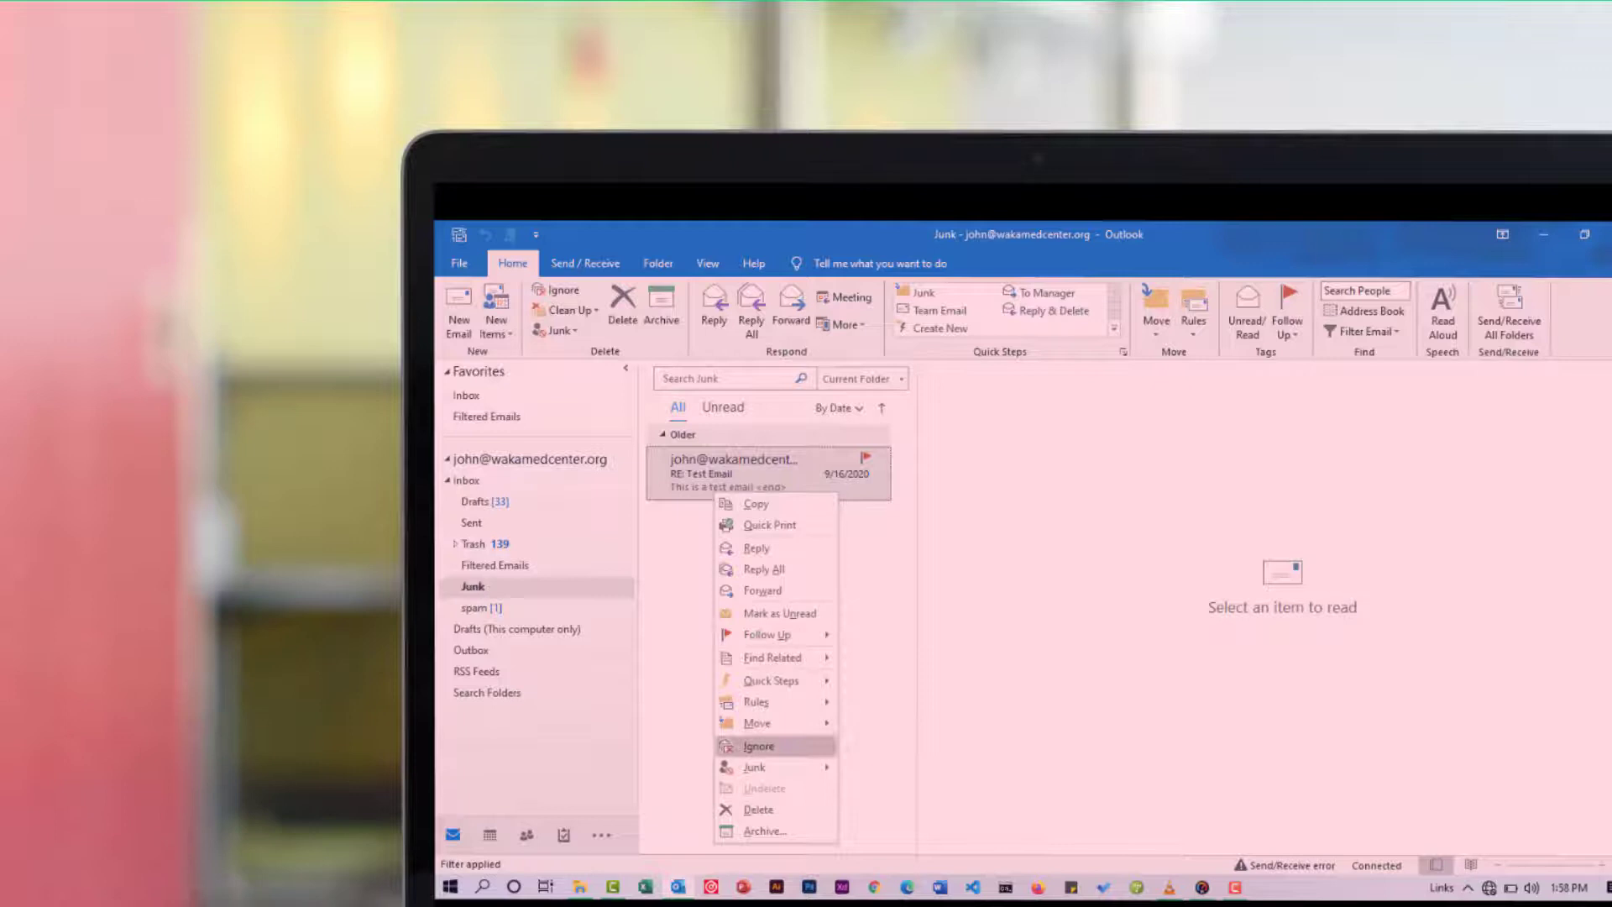
{"action": "mouse_move", "coordinate": [754, 767]}
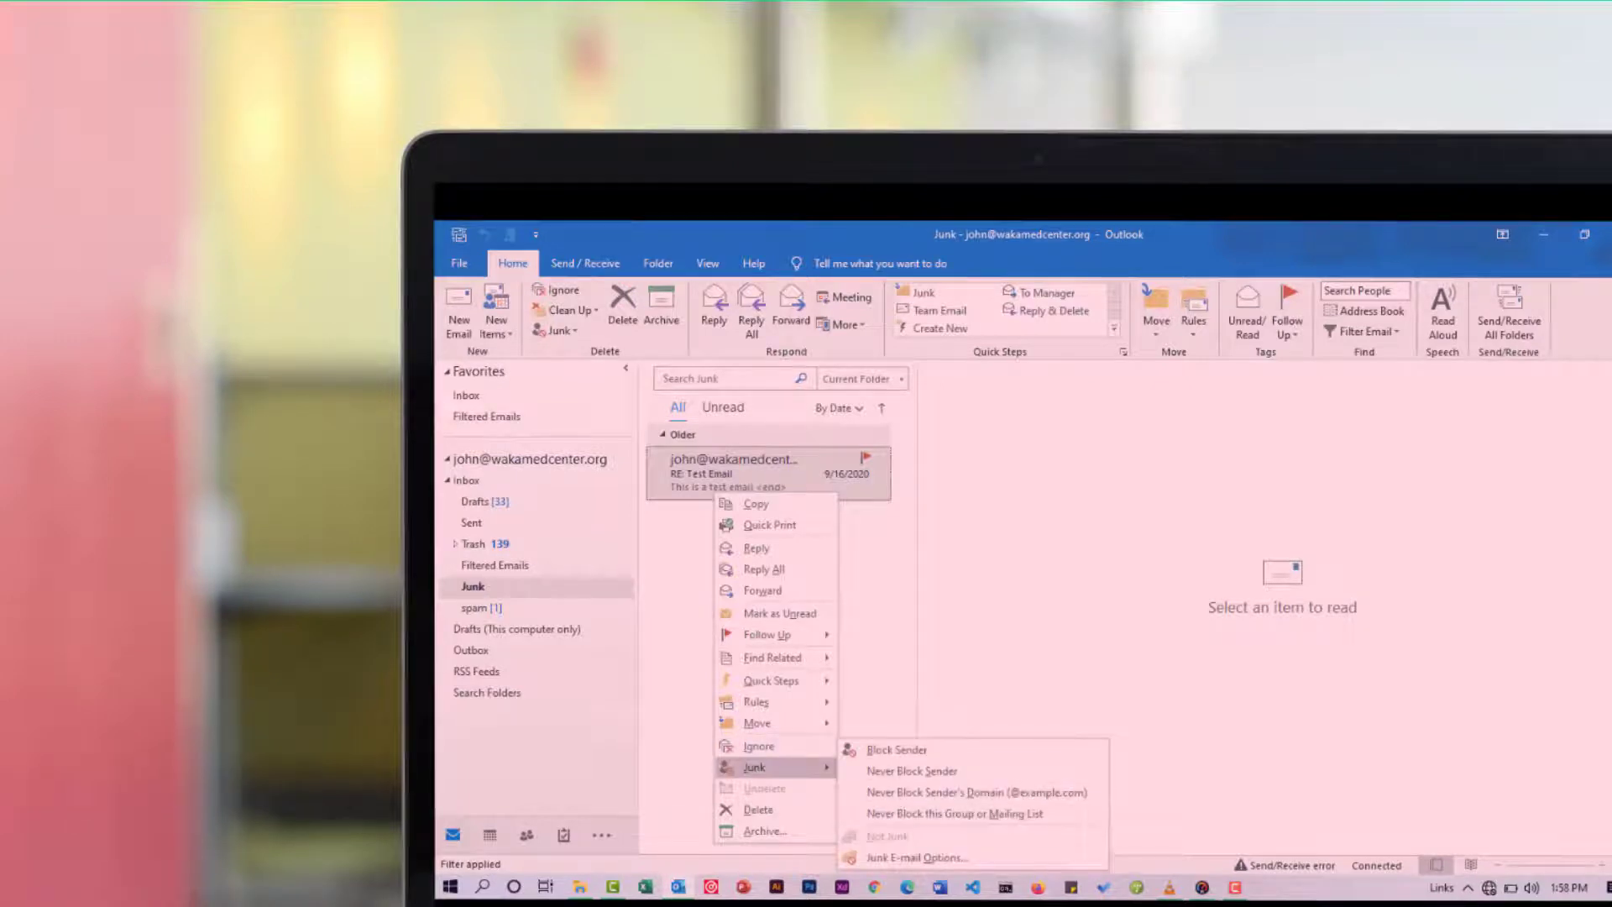
{"action": "left_click", "coordinate": [916, 857]}
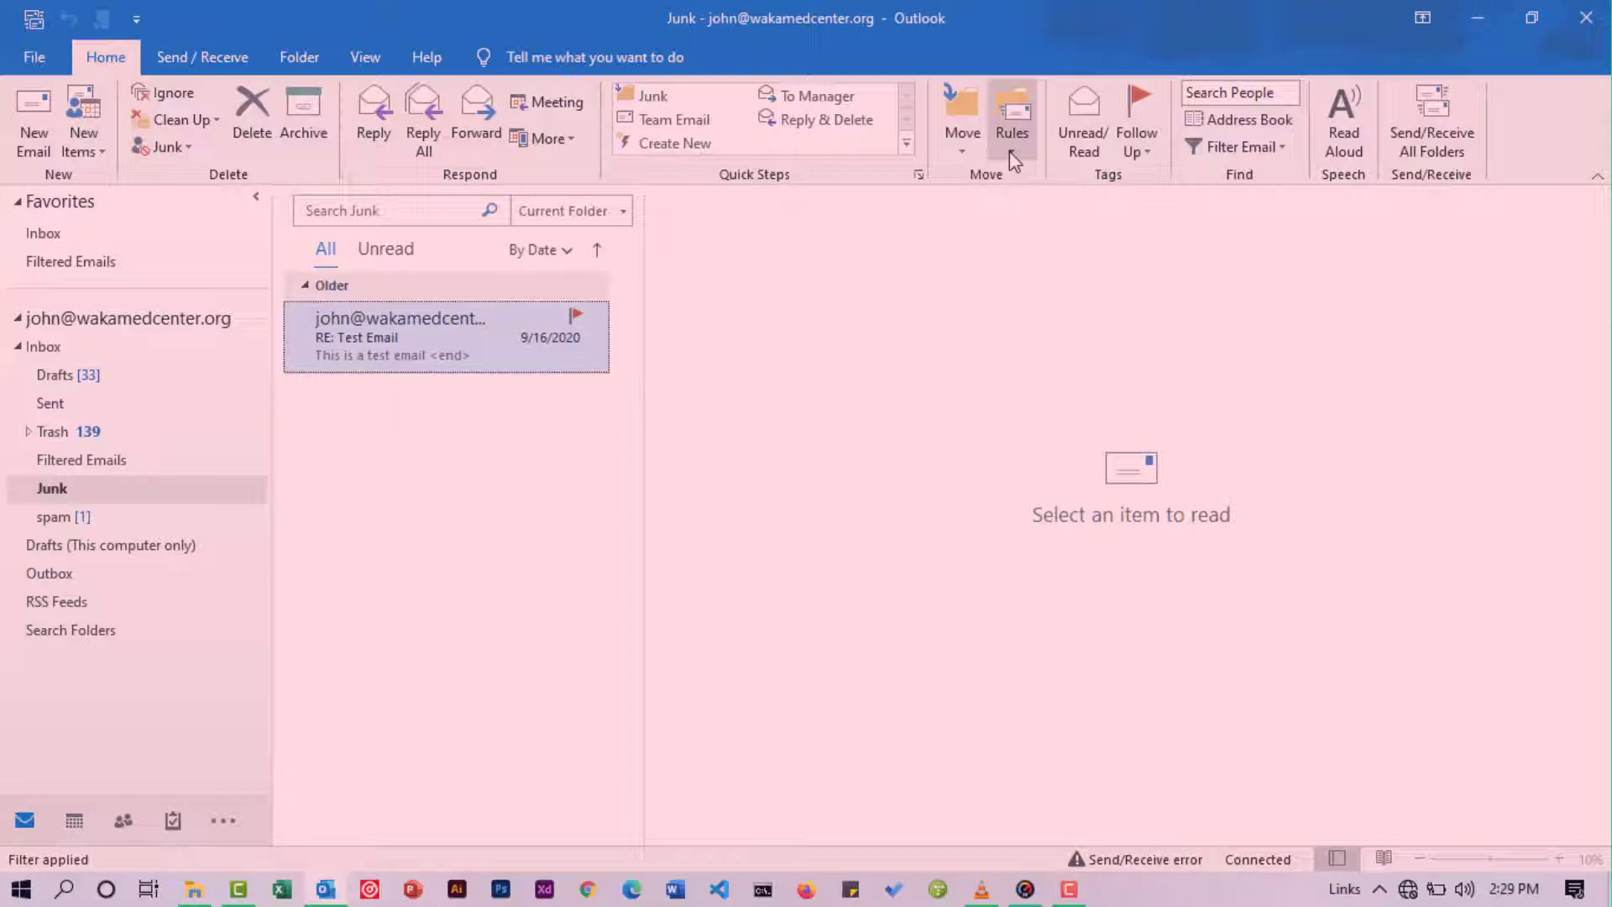
Open Manage Rules & Alerts from the Home tab's Rules menu to list the five rules
{"action": "left_click", "coordinate": [1012, 158]}
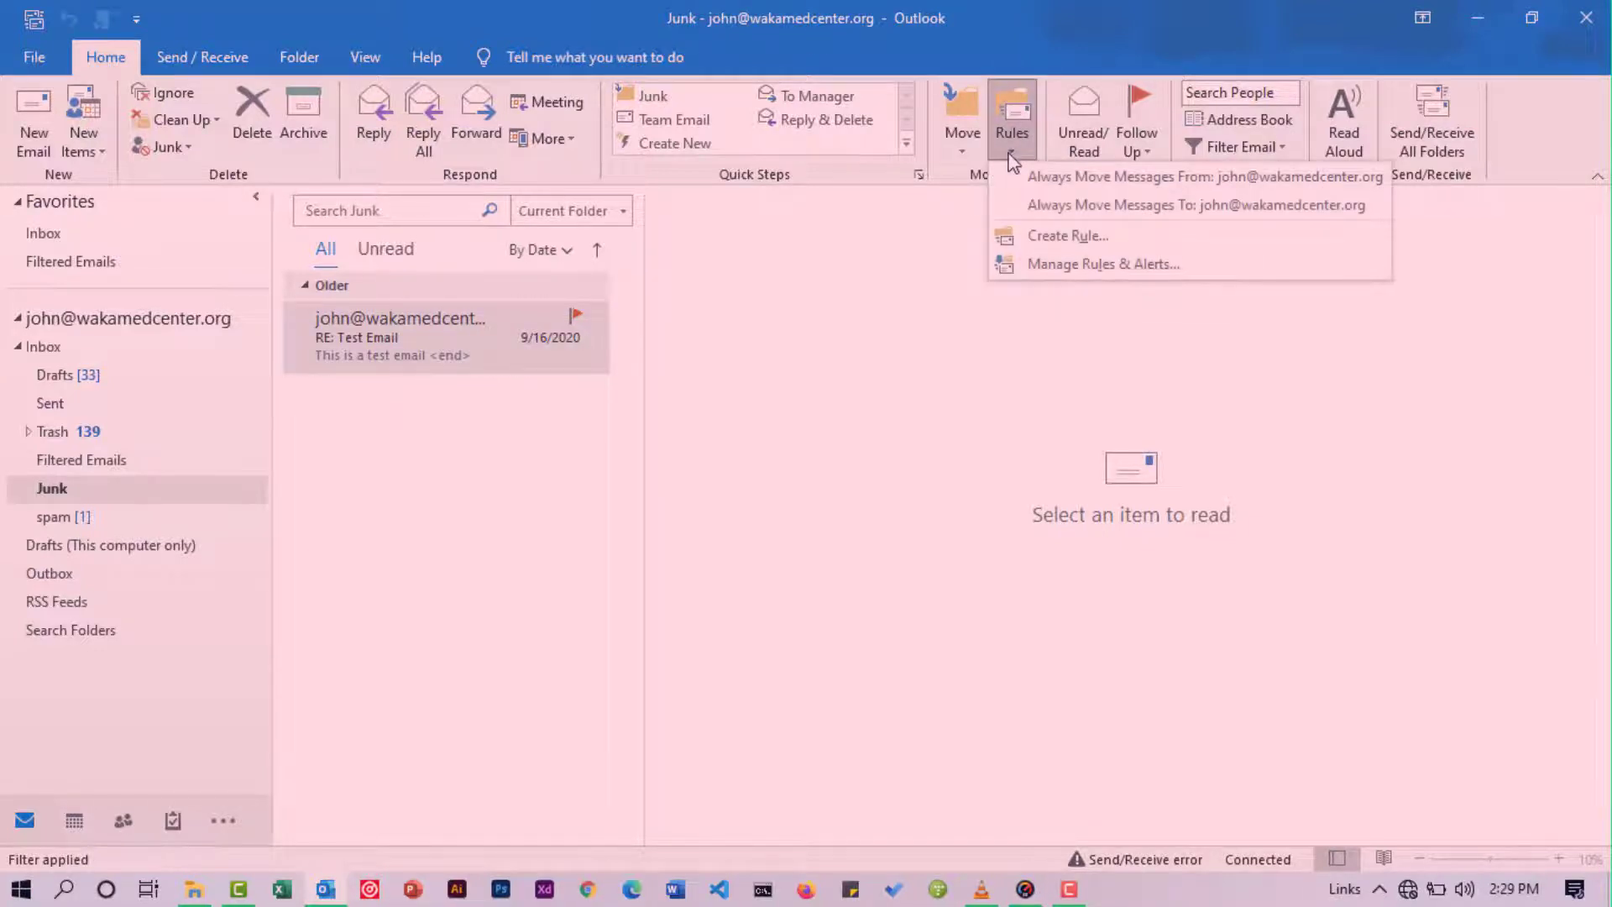
{"action": "left_click", "coordinate": [1043, 267]}
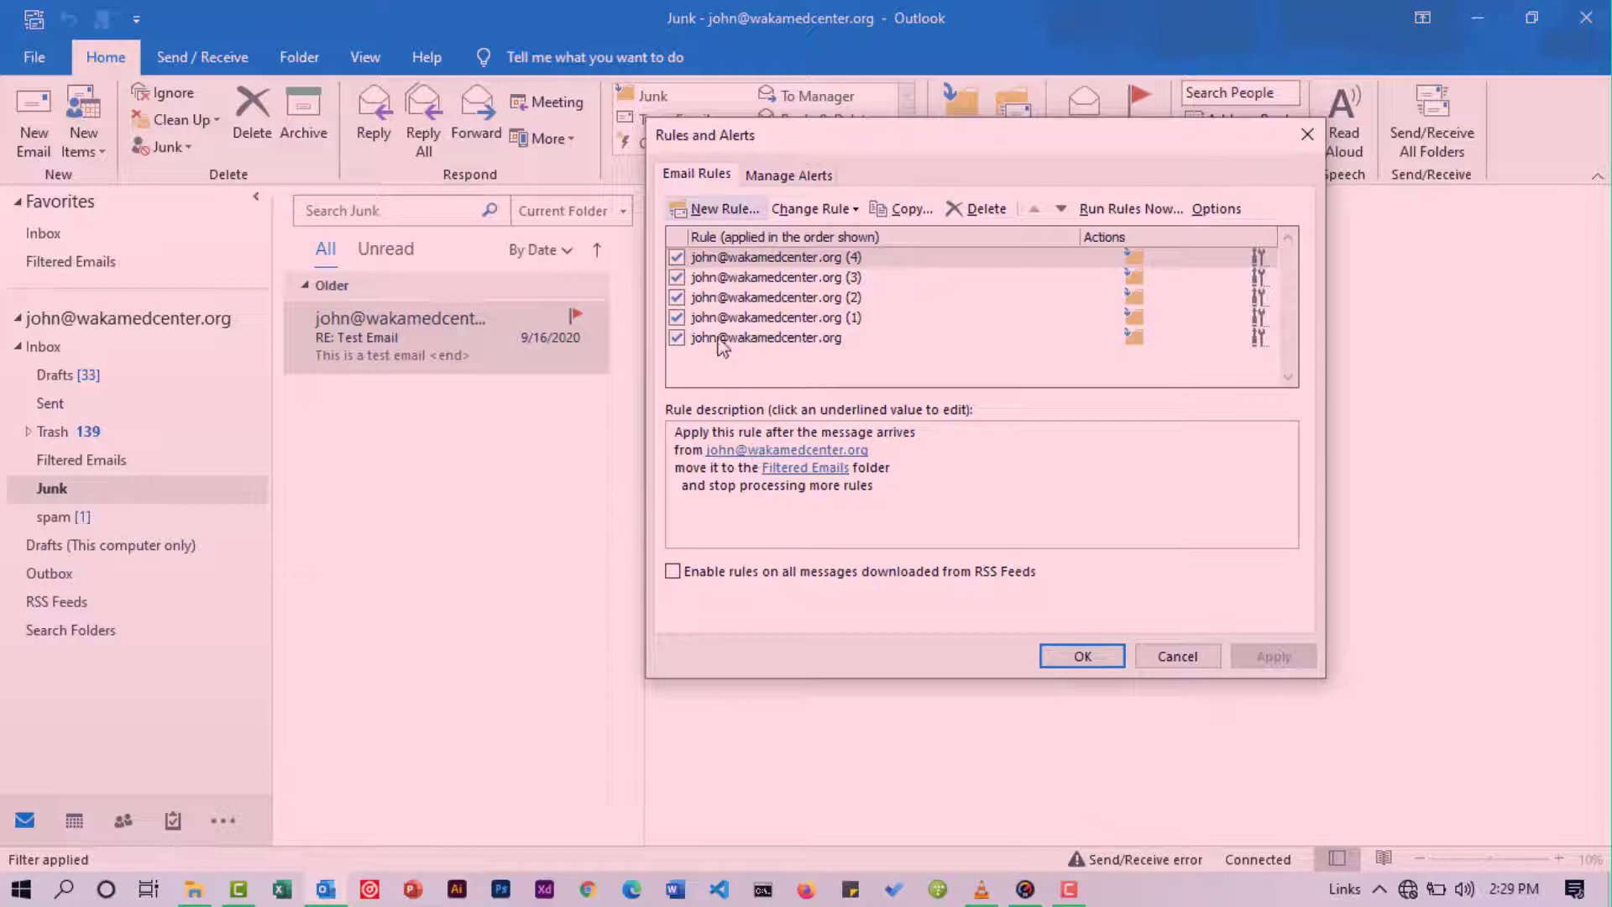
Delete rule (3), which files the sender's mail into Inbox, then apply and save the rules
{"action": "left_click", "coordinate": [705, 258]}
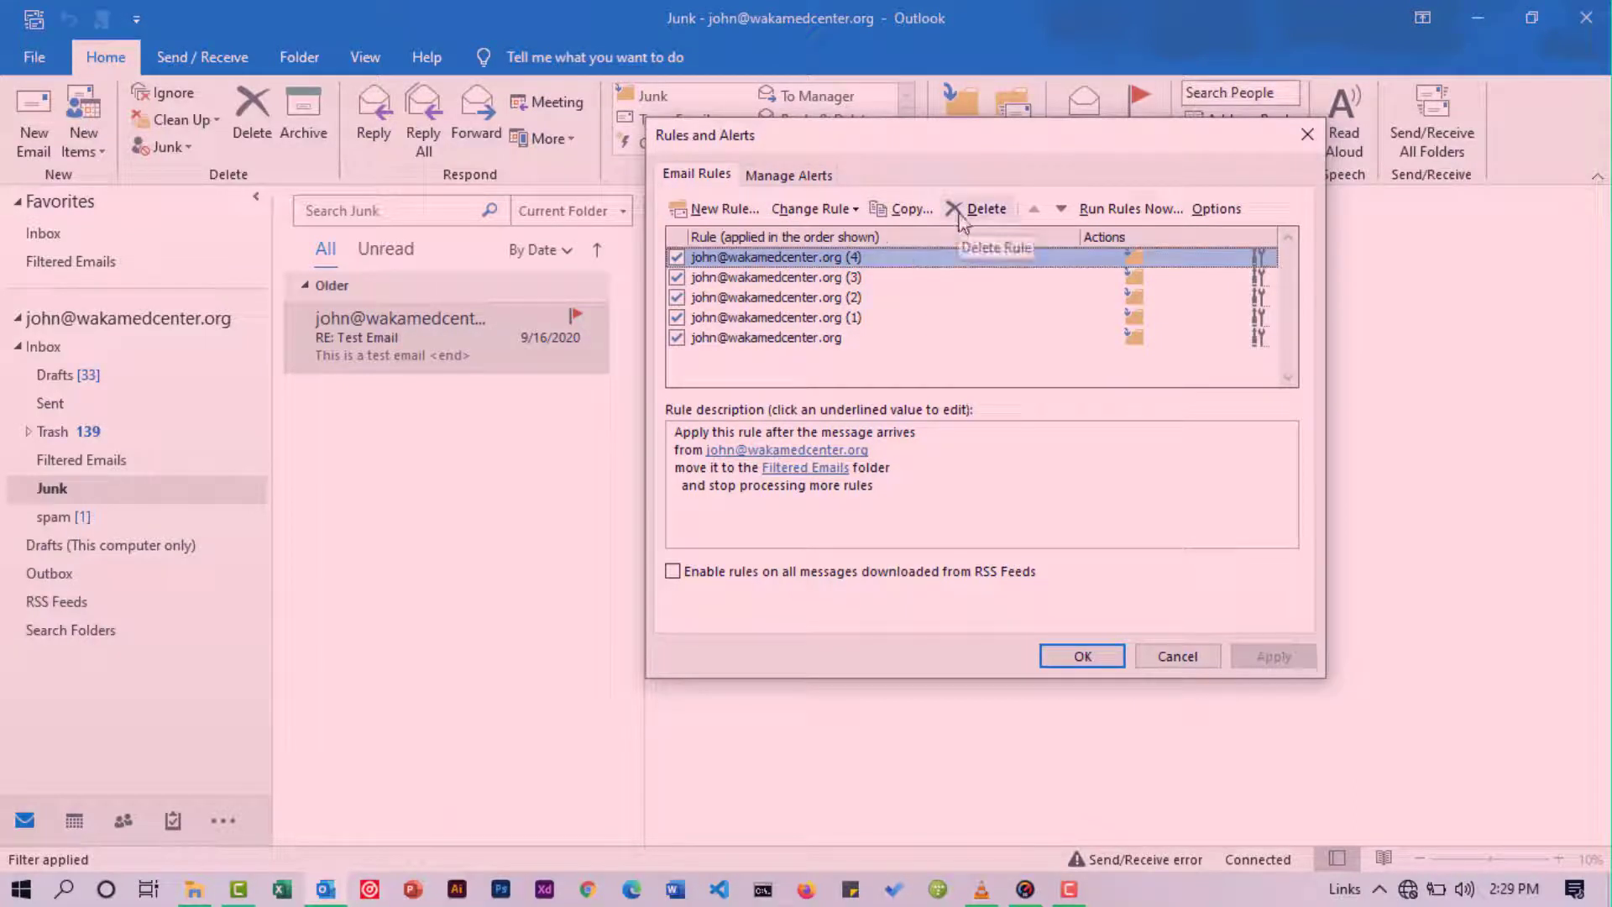
{"action": "left_click", "coordinate": [728, 284]}
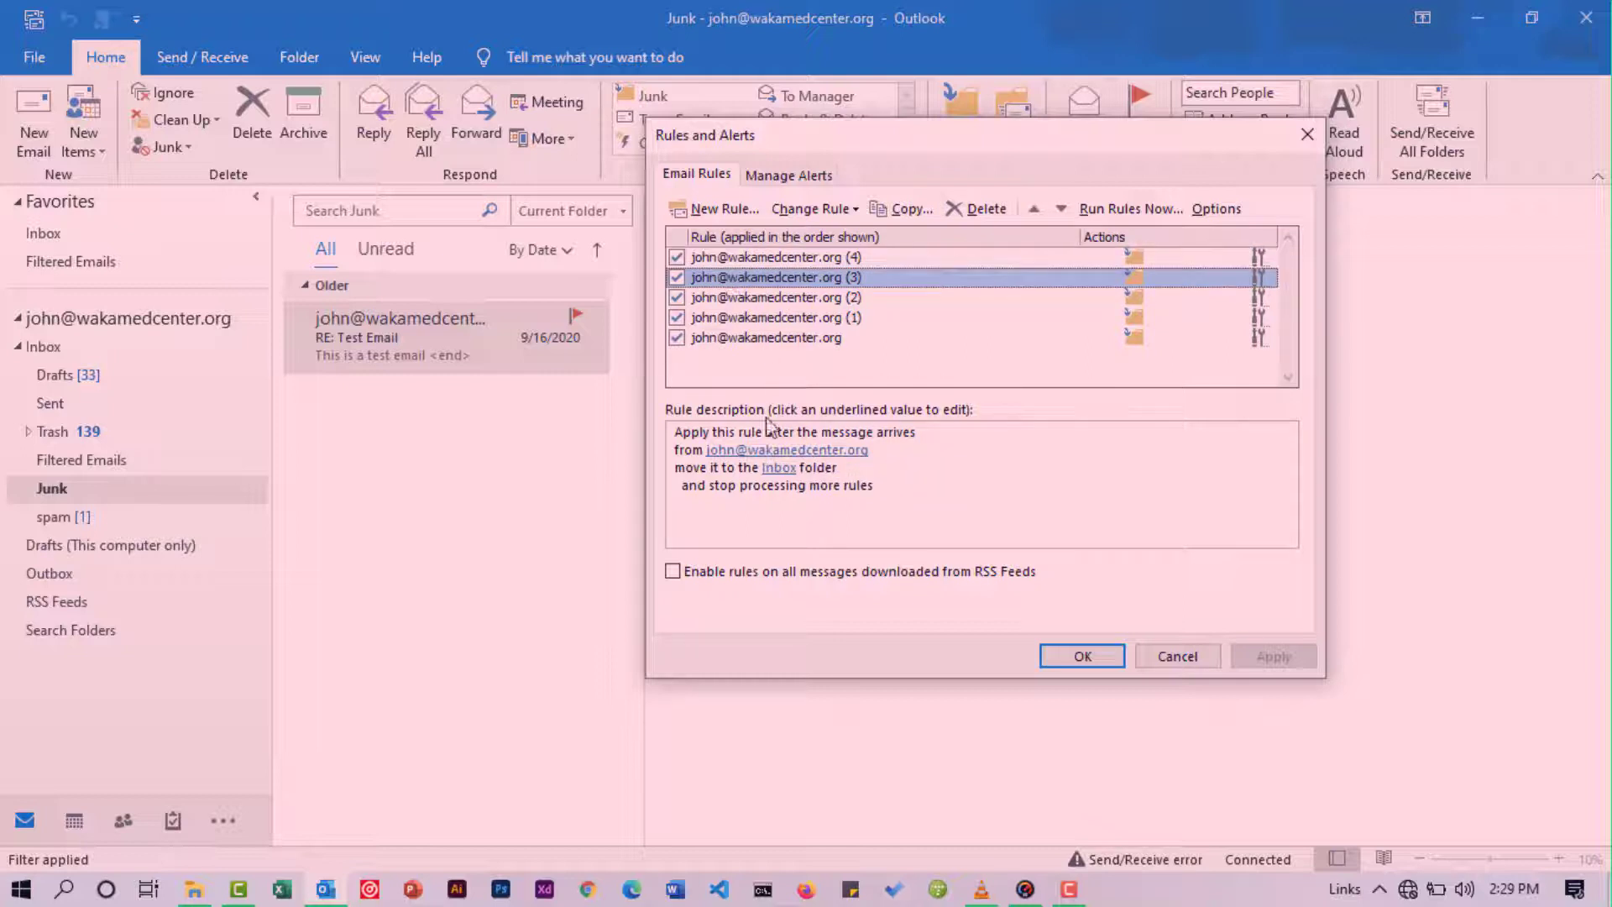
{"action": "left_click", "coordinate": [695, 458]}
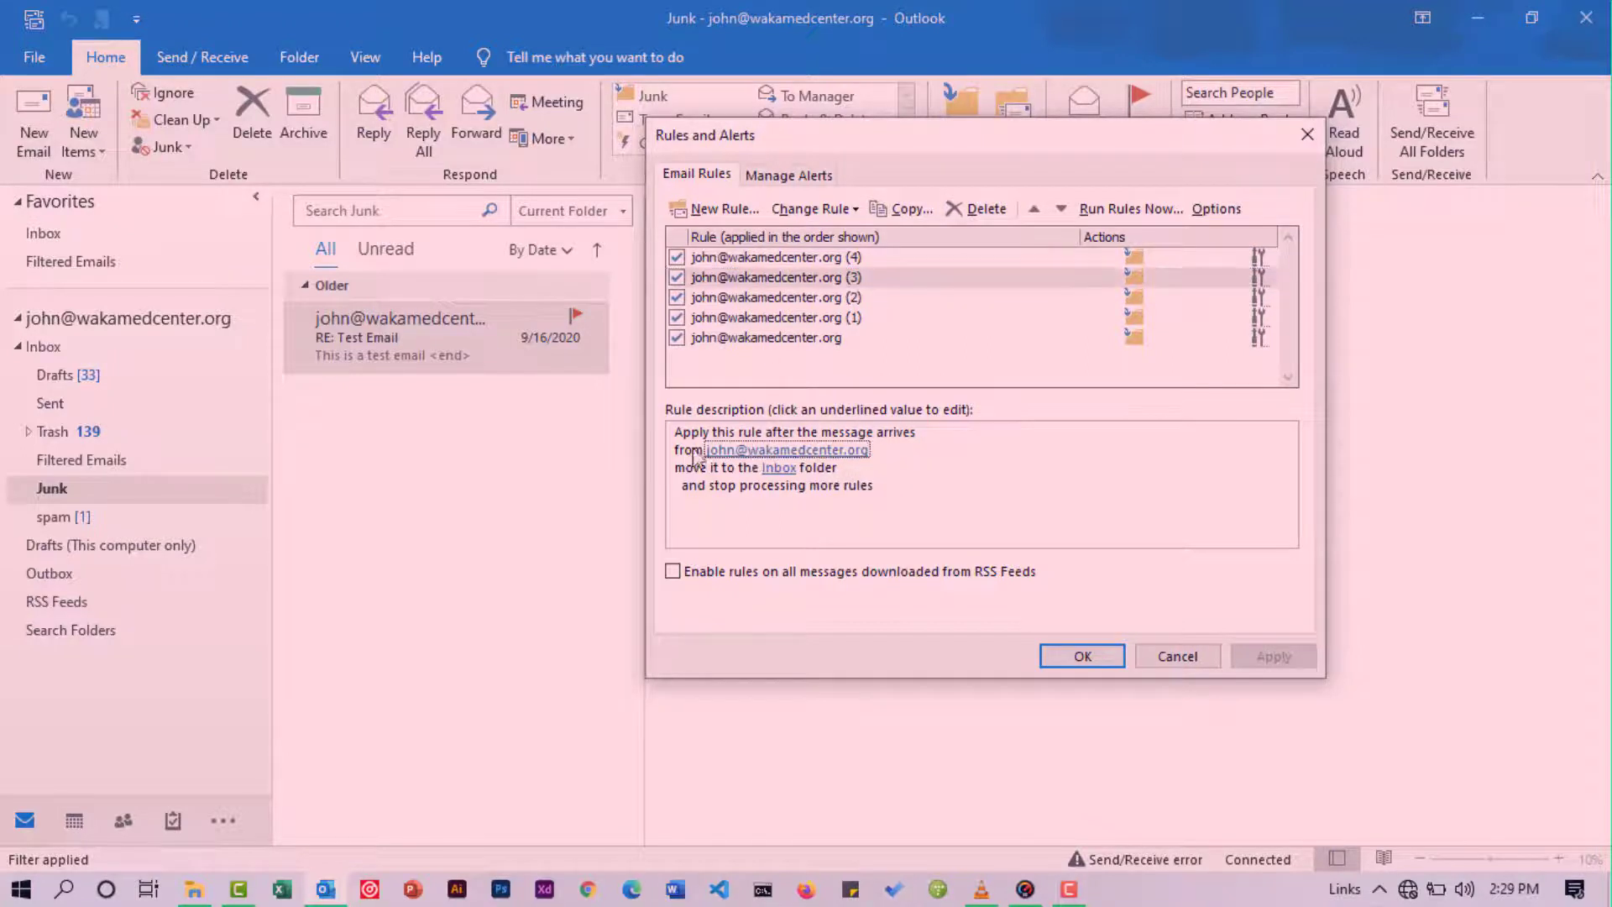
{"action": "left_click", "coordinate": [781, 468]}
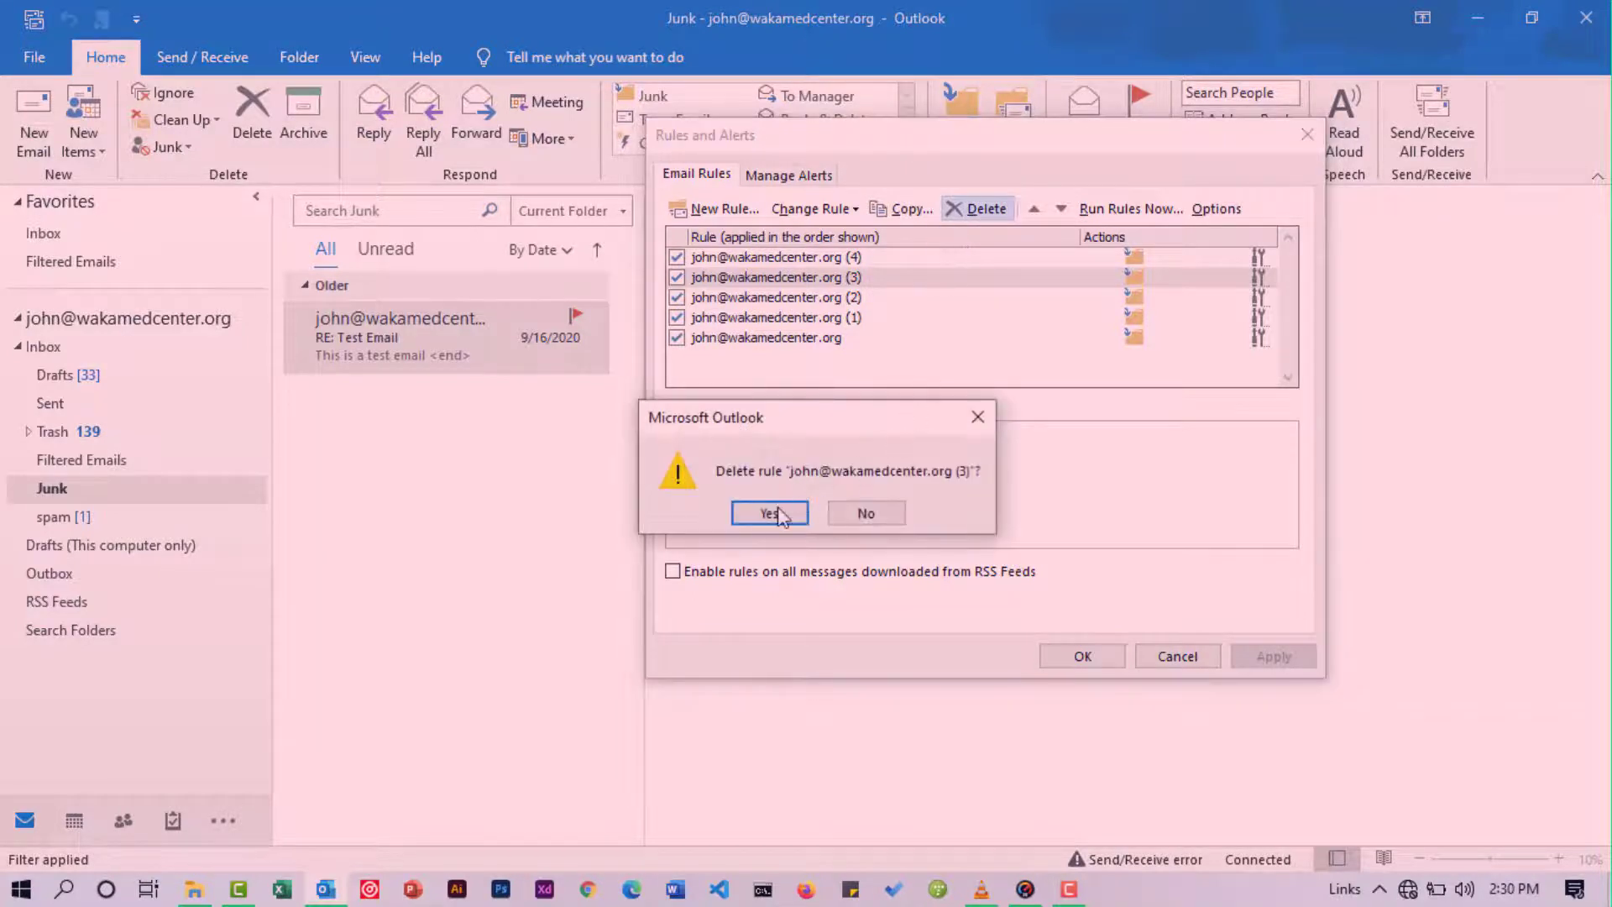
{"action": "left_click", "coordinate": [770, 511]}
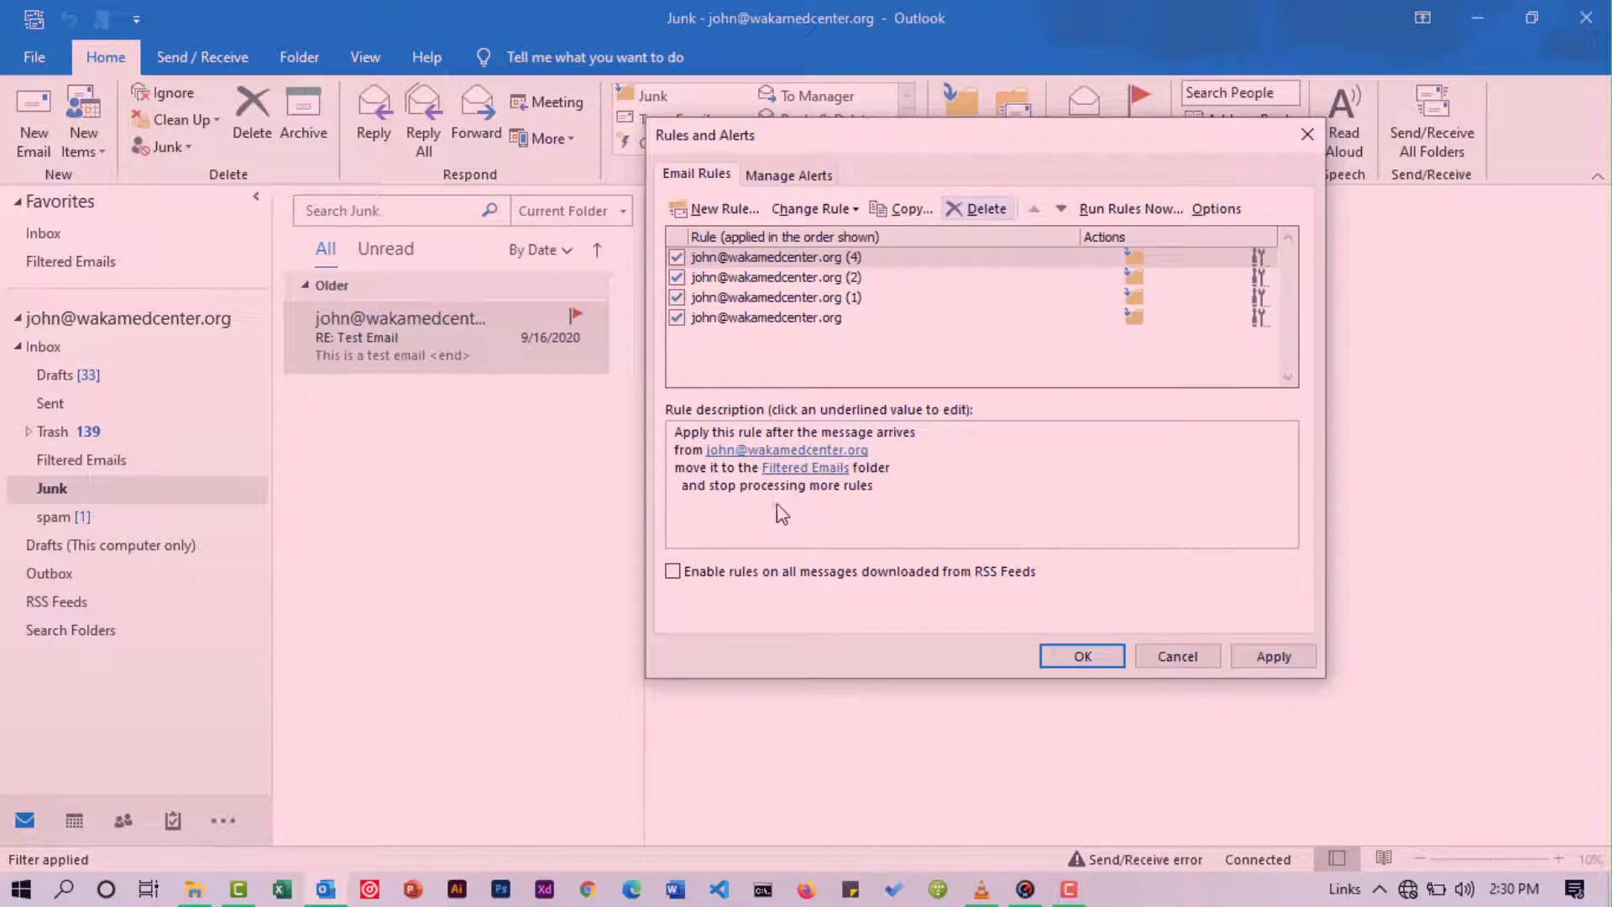
{"action": "left_click", "coordinate": [1252, 660]}
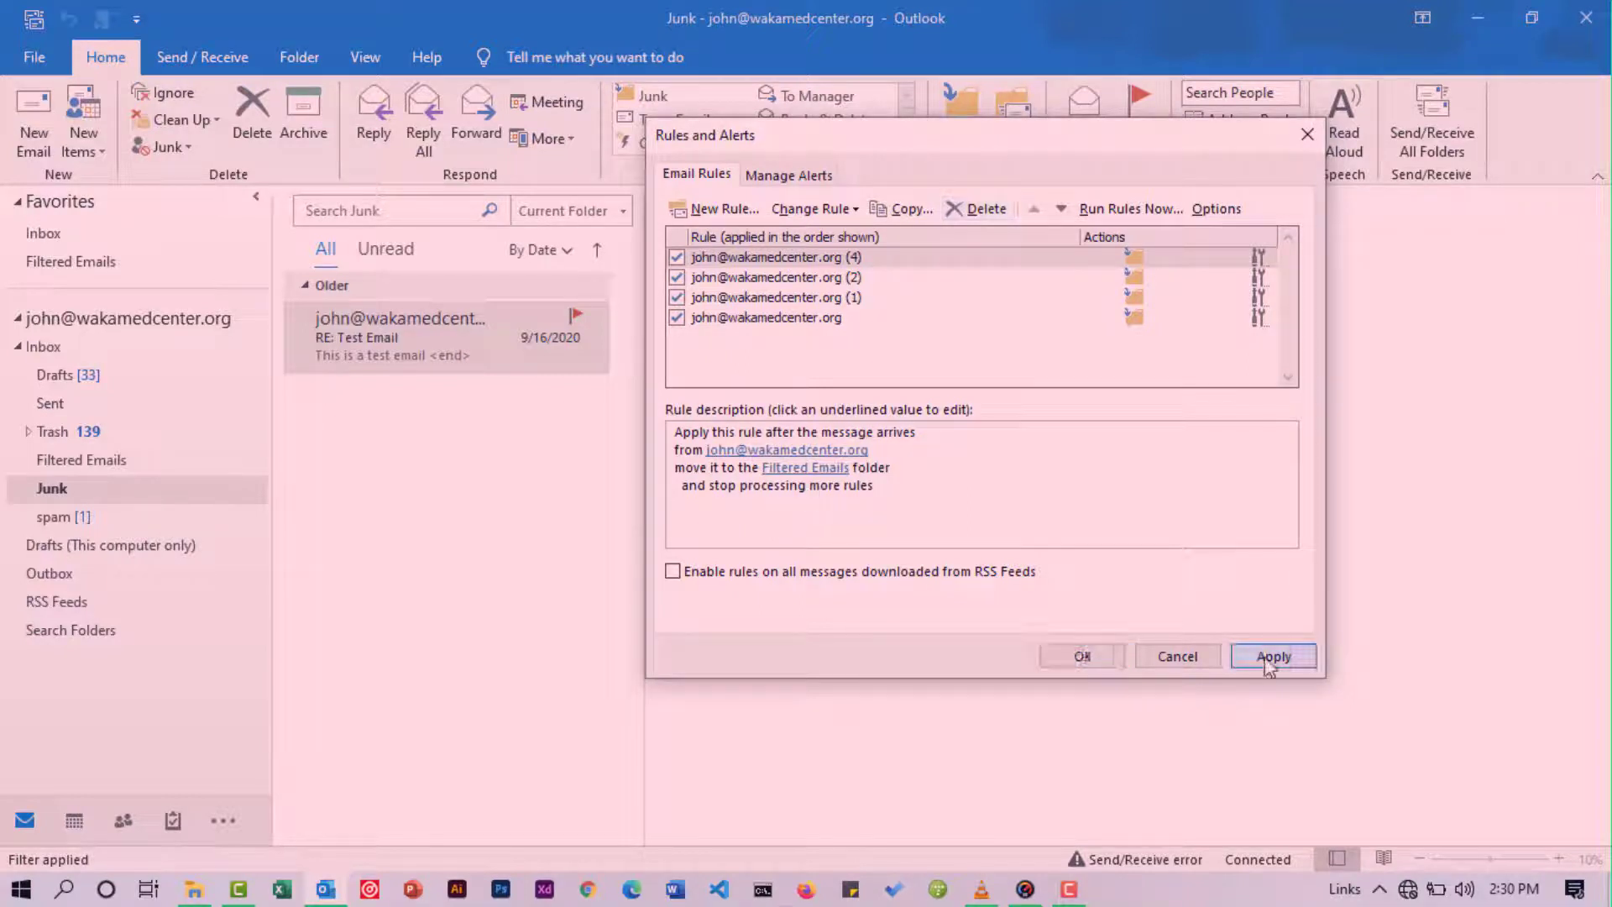
{"action": "left_click", "coordinate": [1113, 659]}
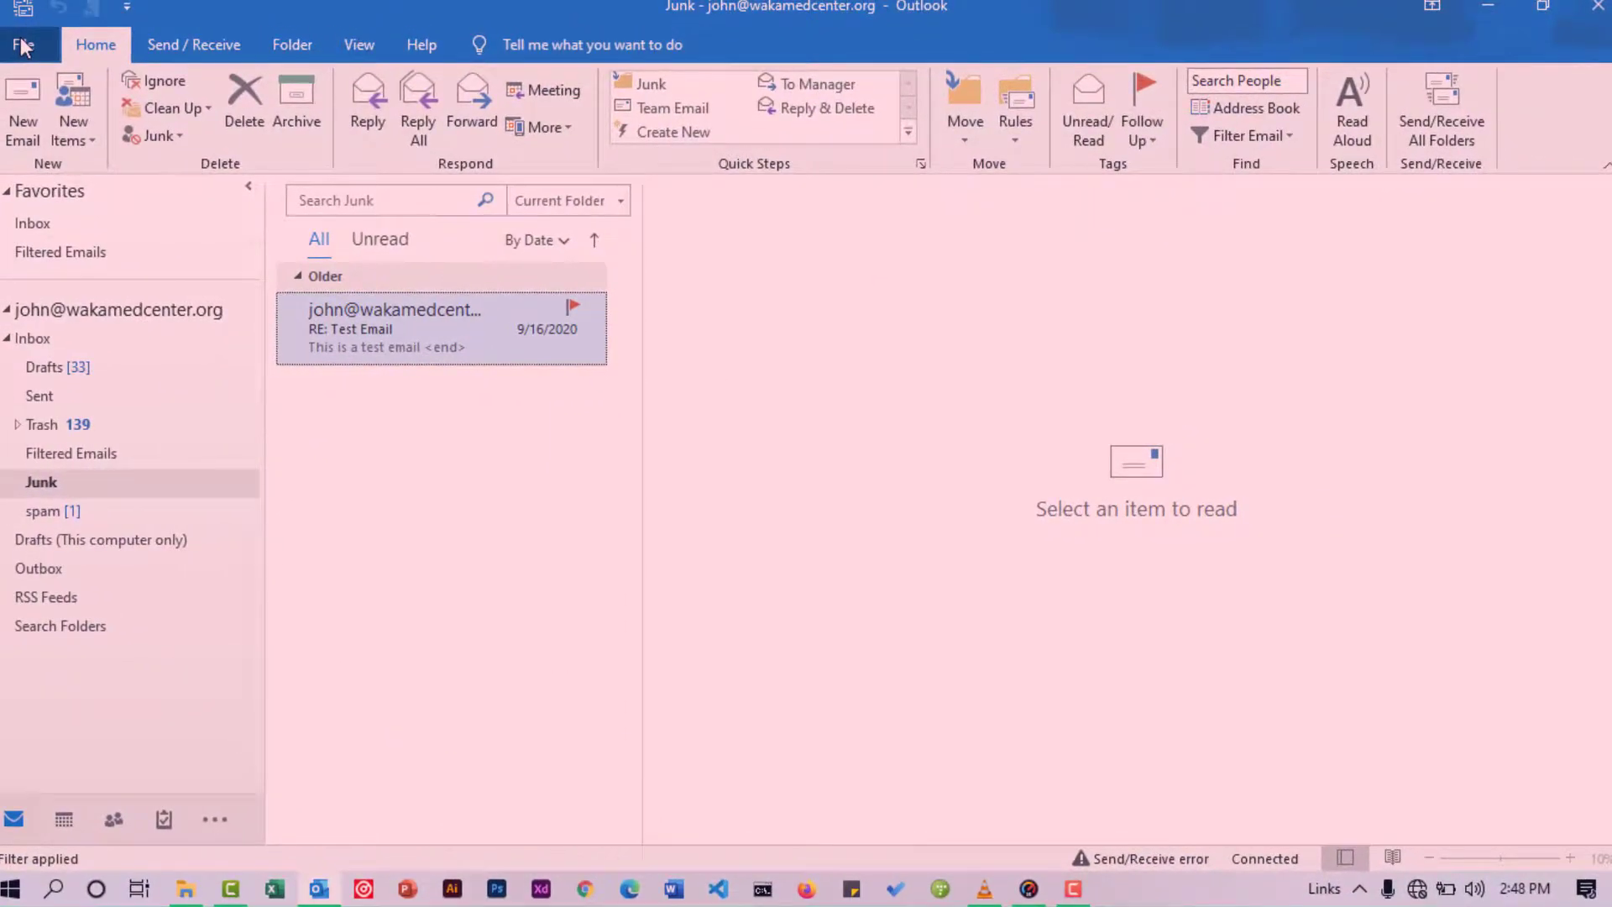
In File > Account Settings, select the only email account and choose Remove
{"action": "left_click", "coordinate": [24, 46]}
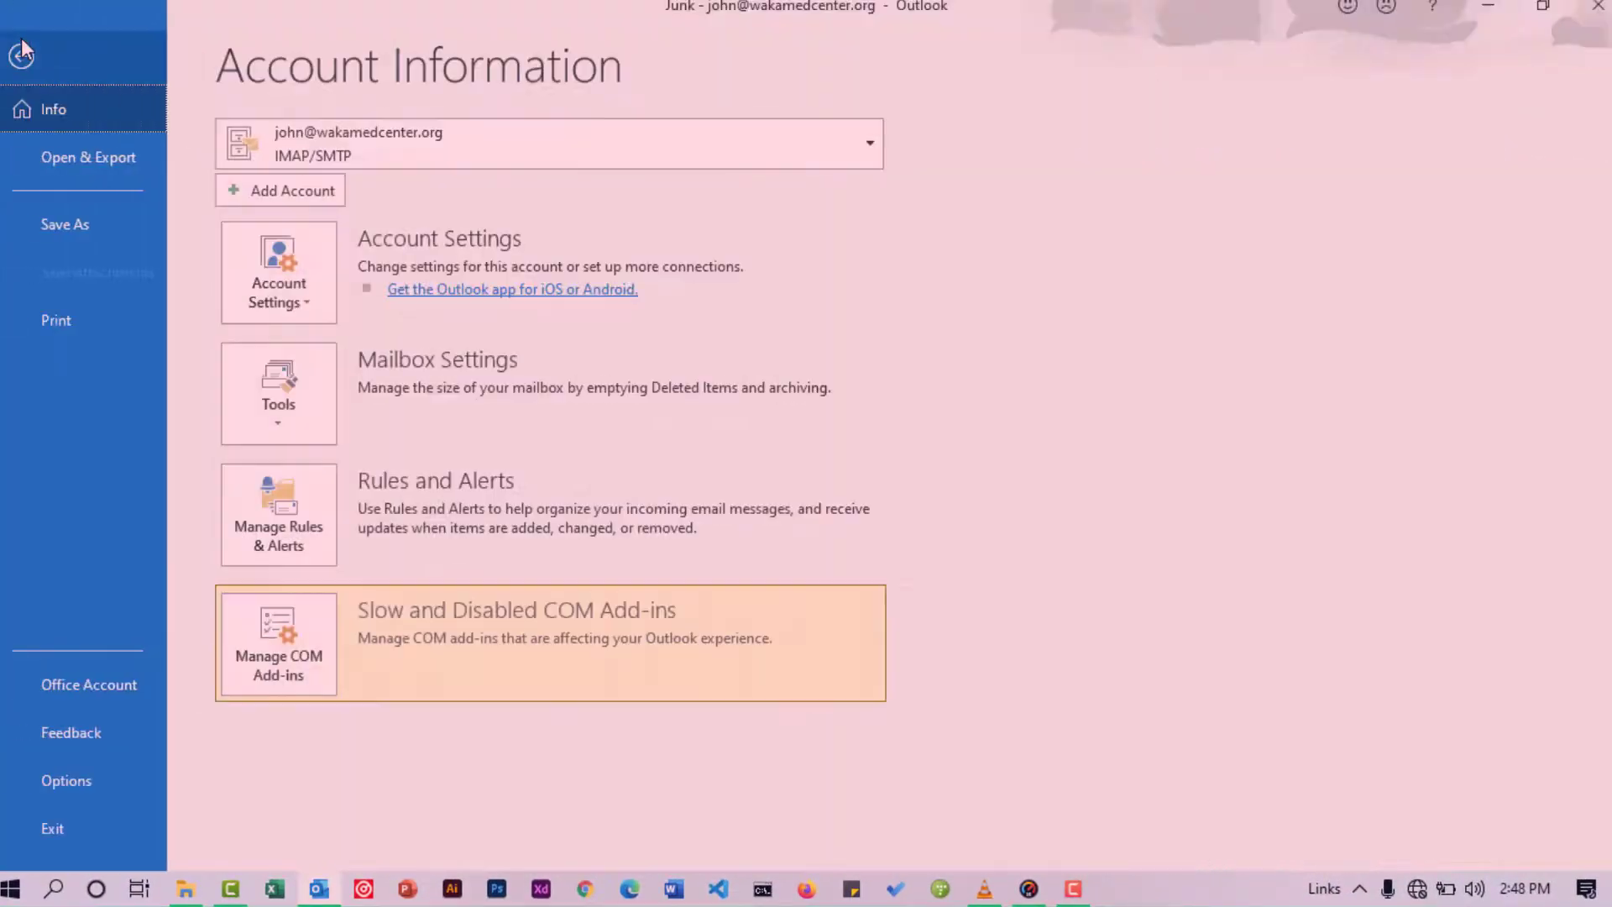
{"action": "left_click", "coordinate": [304, 307]}
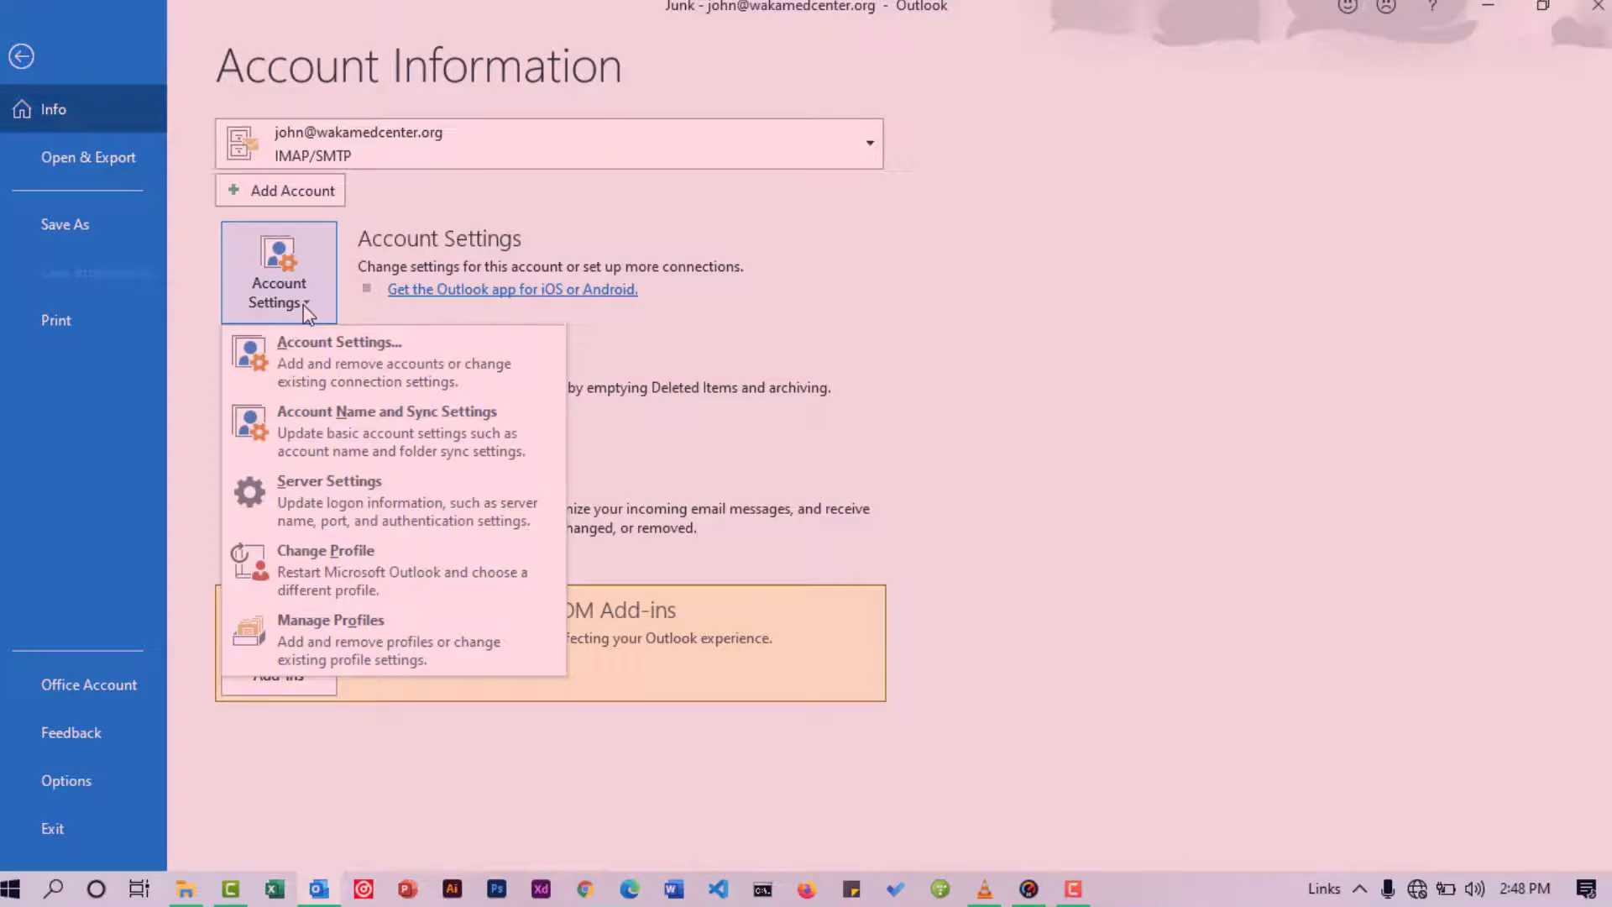
{"action": "left_click", "coordinate": [307, 354]}
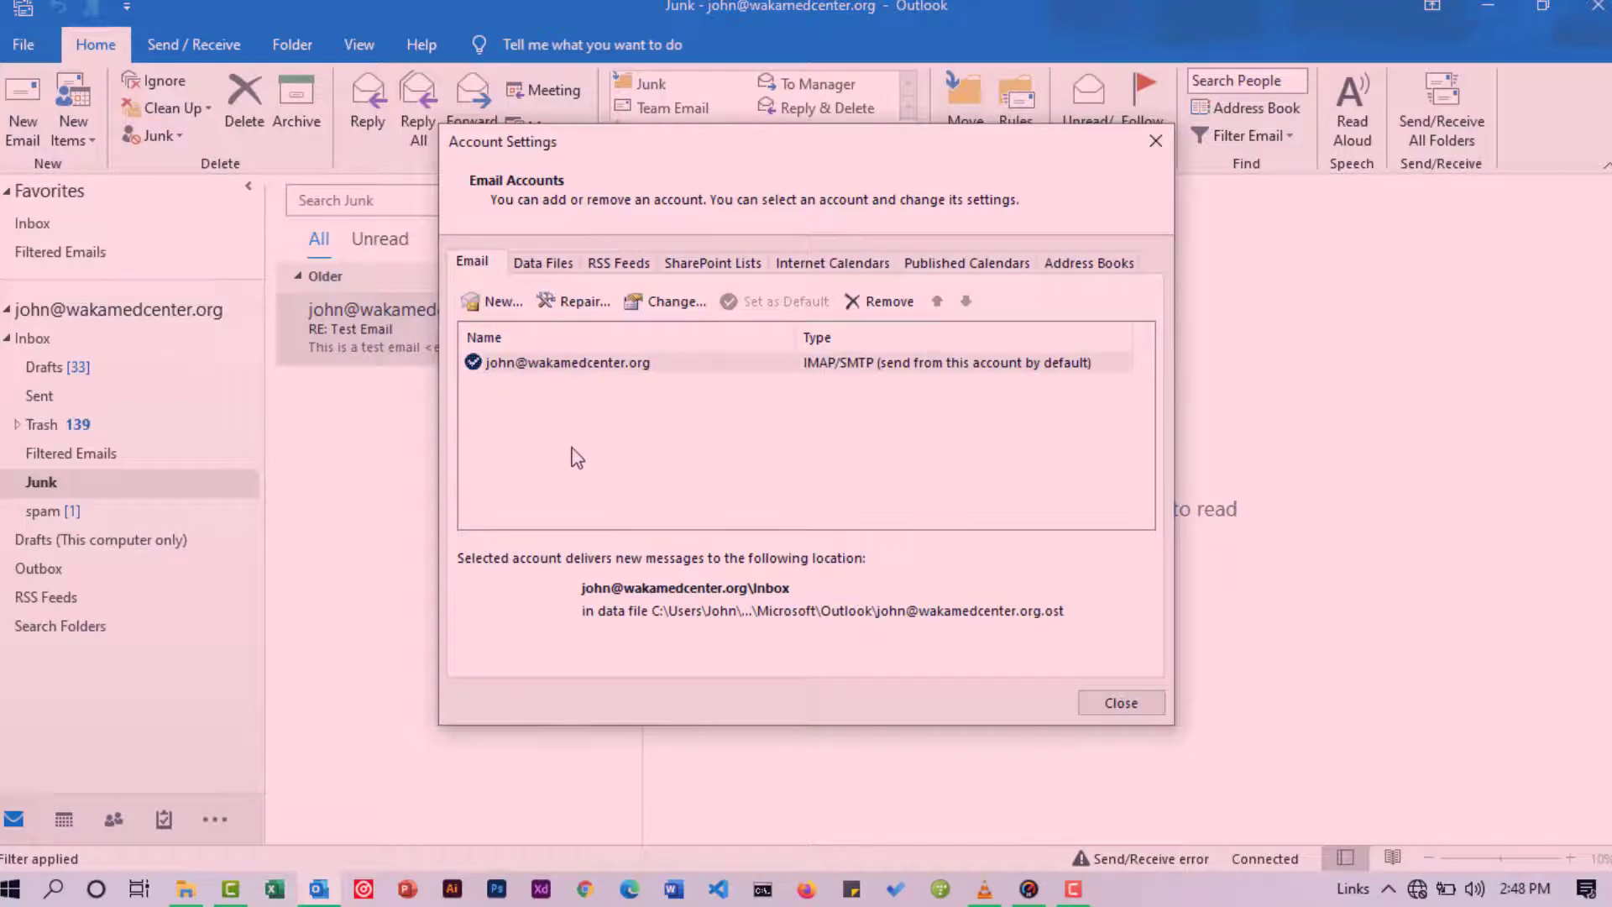
{"action": "left_click", "coordinate": [514, 364]}
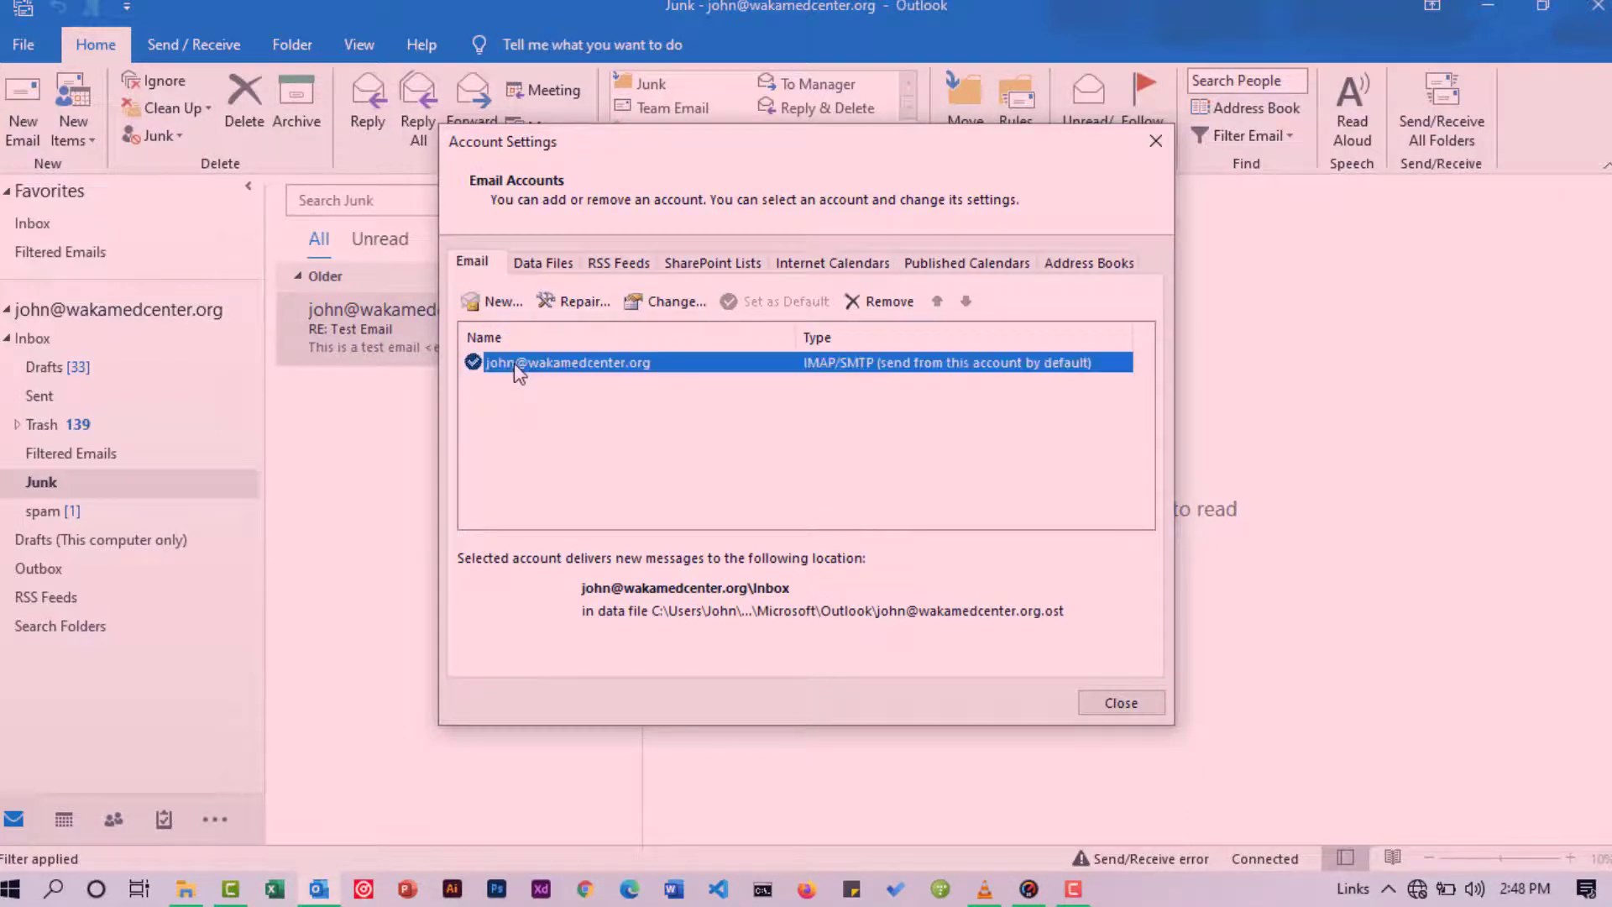
{"action": "left_click", "coordinate": [864, 316]}
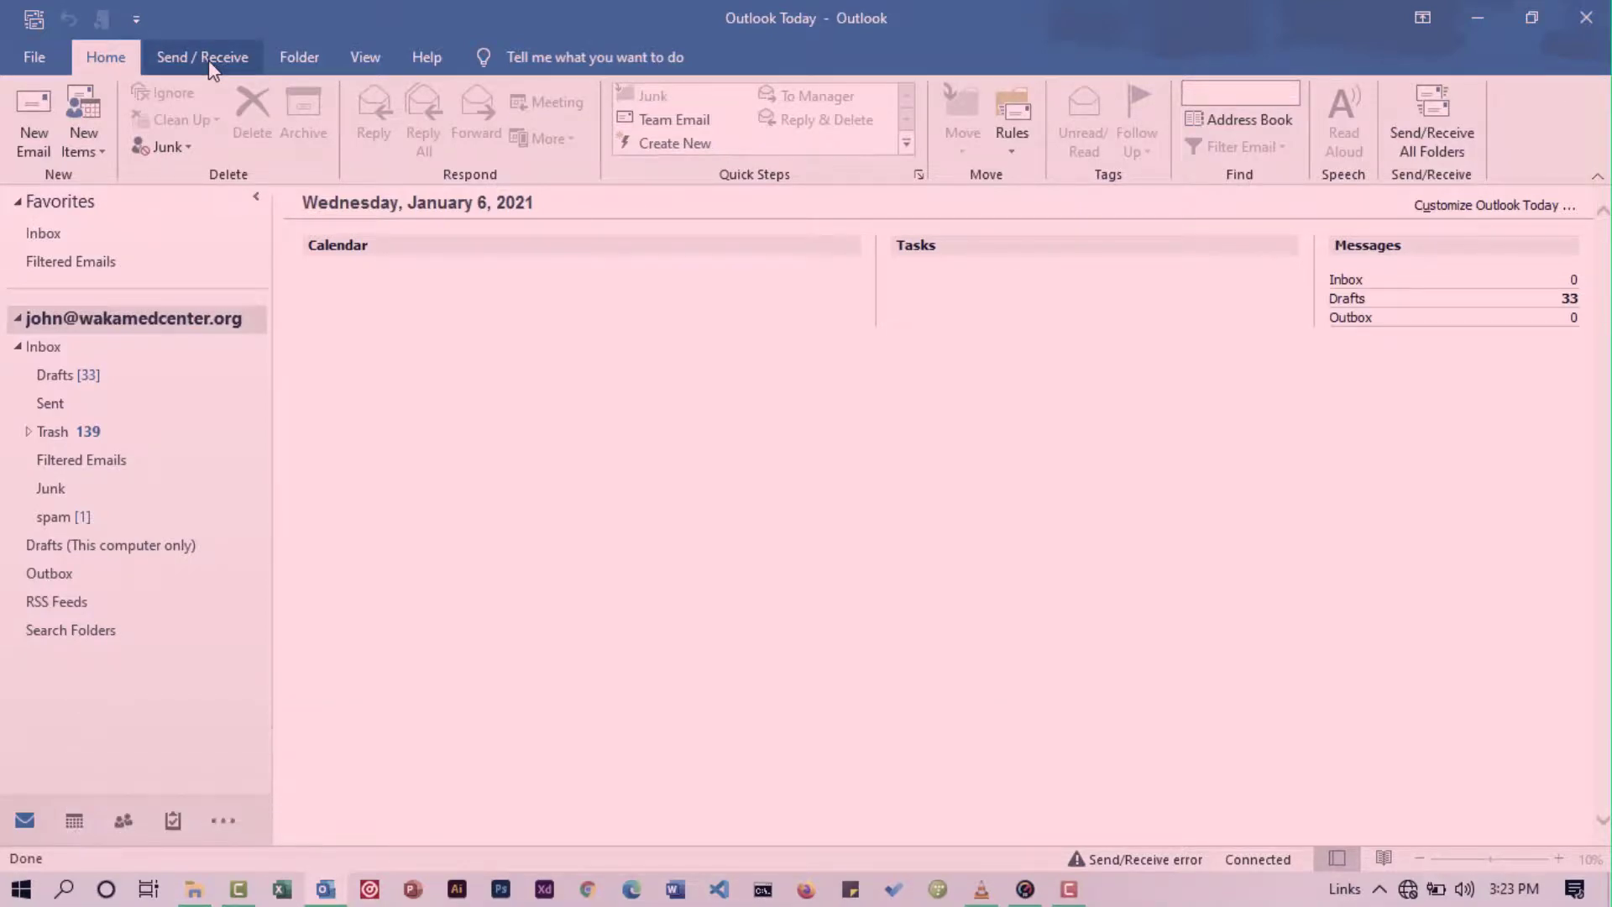
Turn on Work Offline in Send / Receive, check the offline status bar, then go back online
{"action": "left_click", "coordinate": [209, 59]}
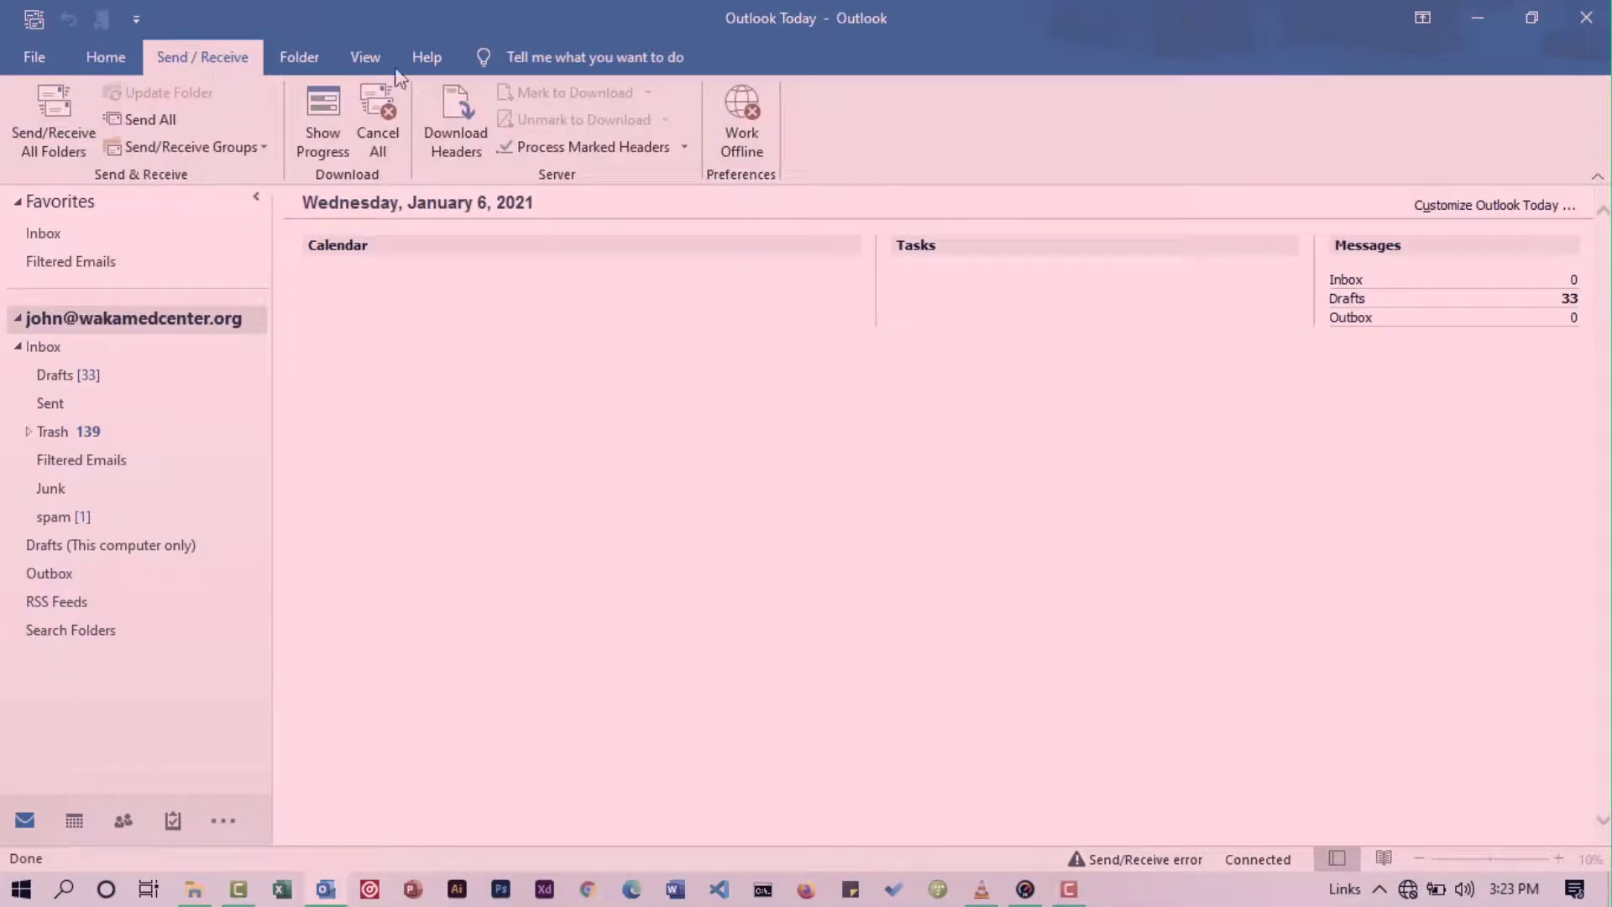
{"action": "left_click", "coordinate": [742, 150]}
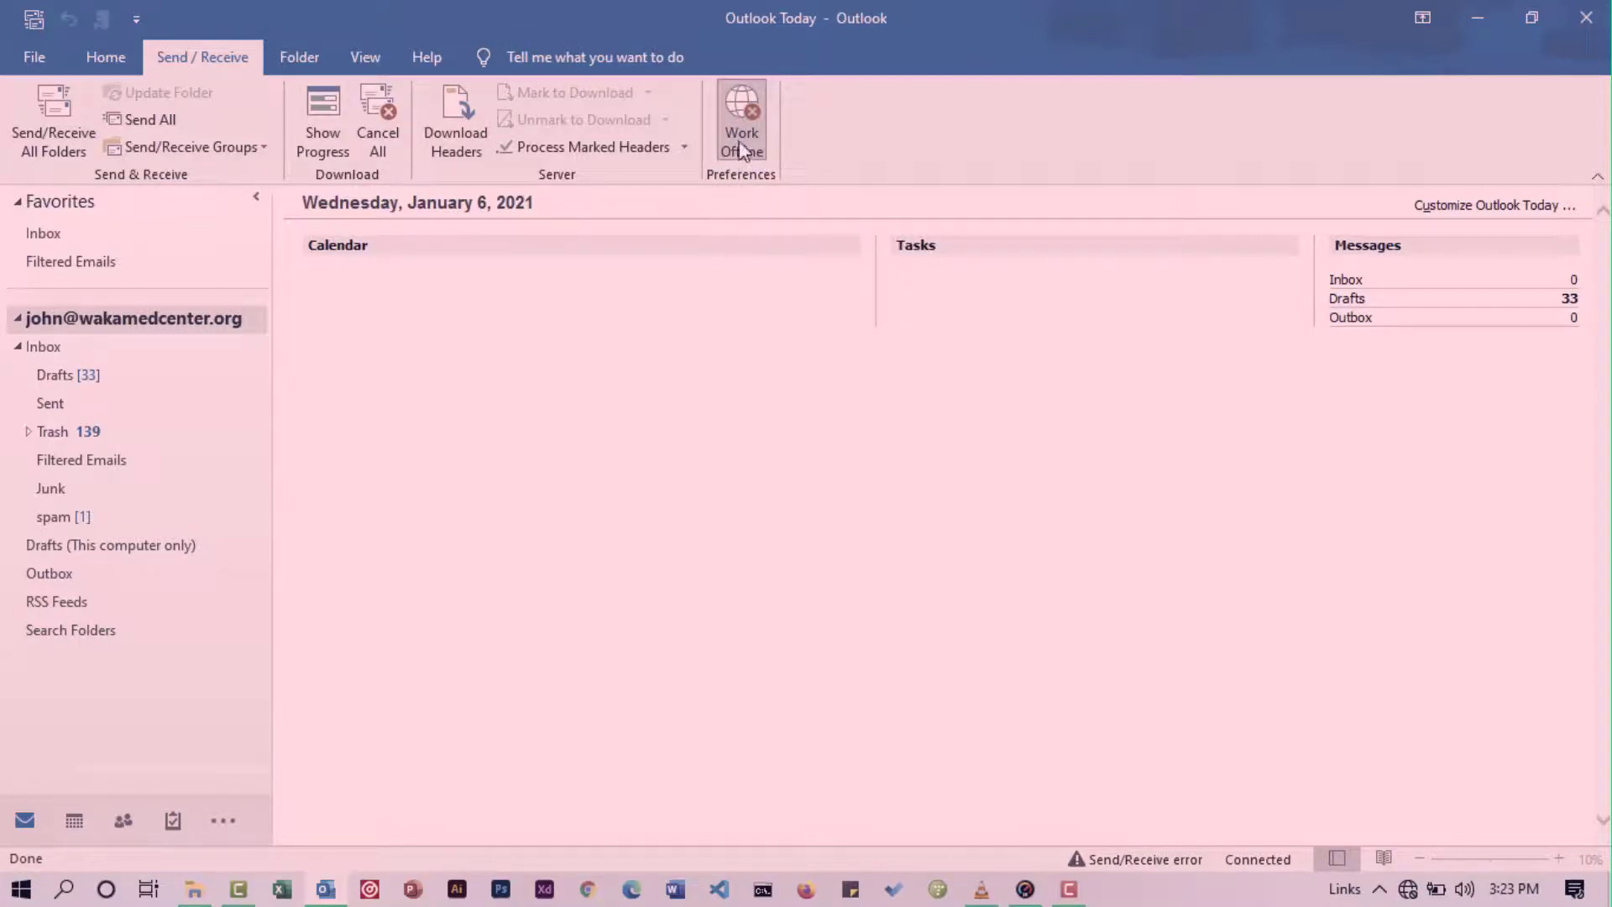
{"action": "left_click", "coordinate": [743, 150]}
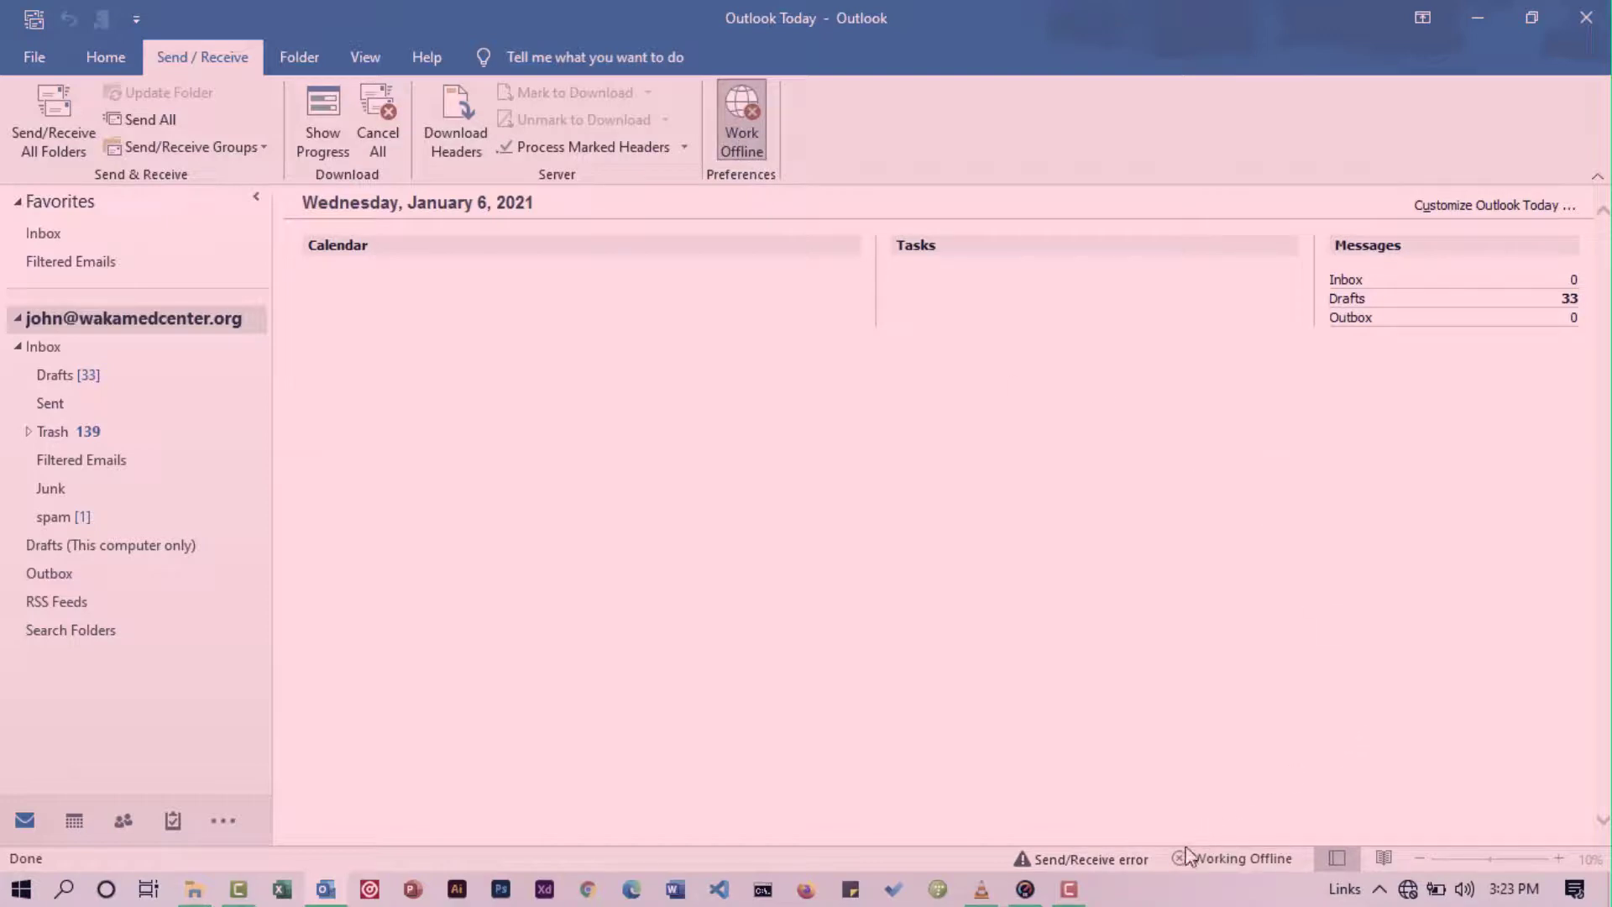
{"action": "mouse_move", "coordinate": [1267, 871]}
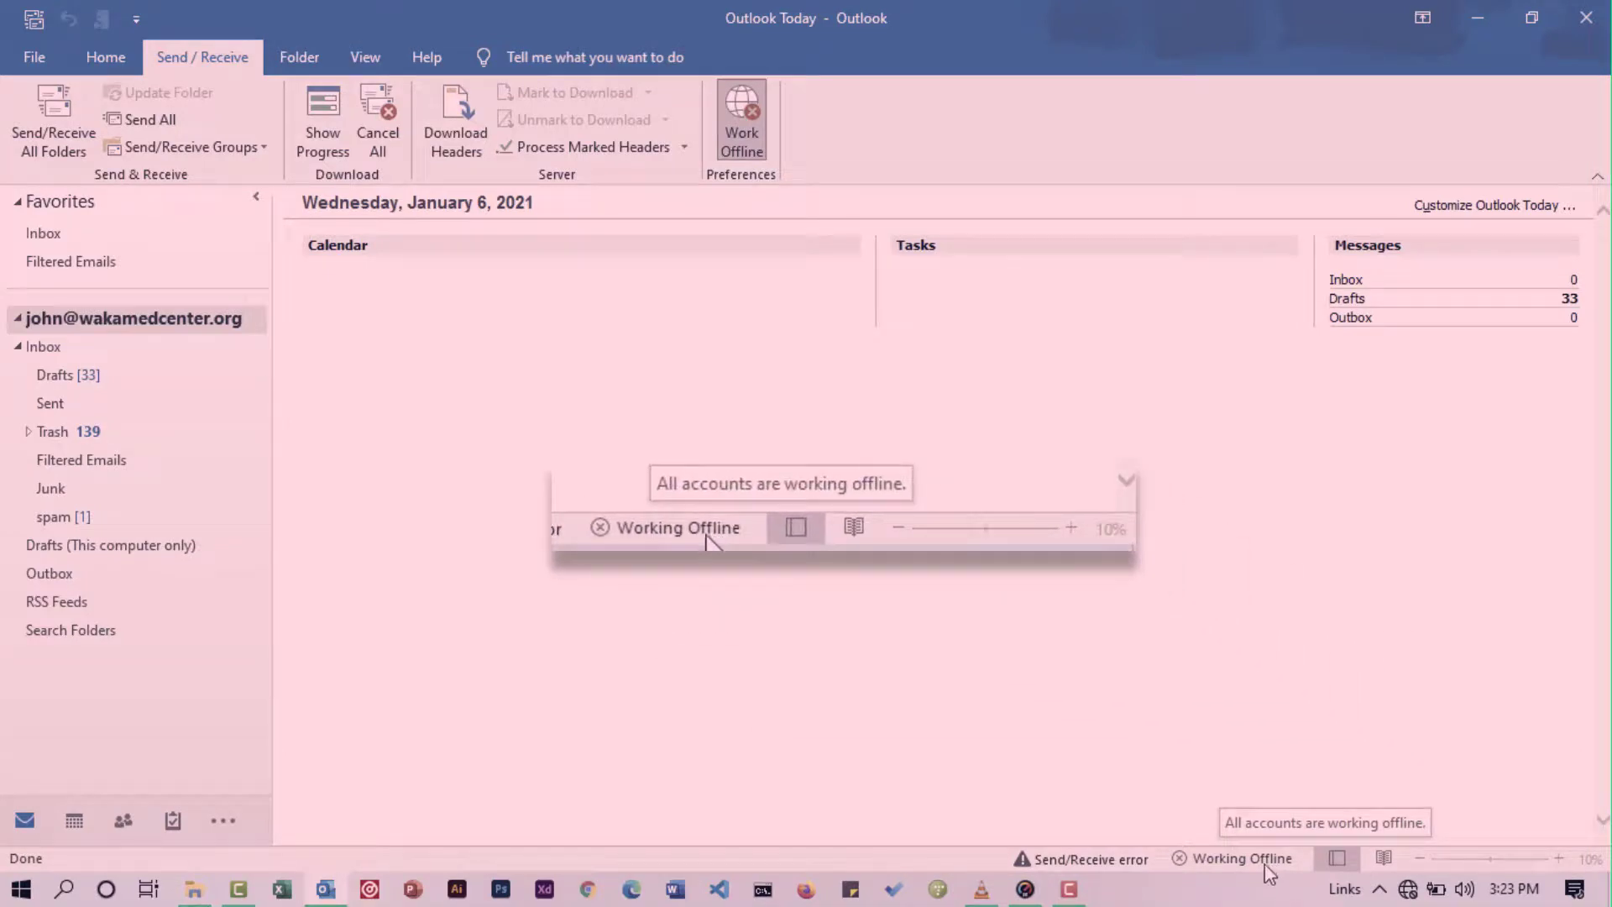
{"action": "left_click", "coordinate": [715, 149]}
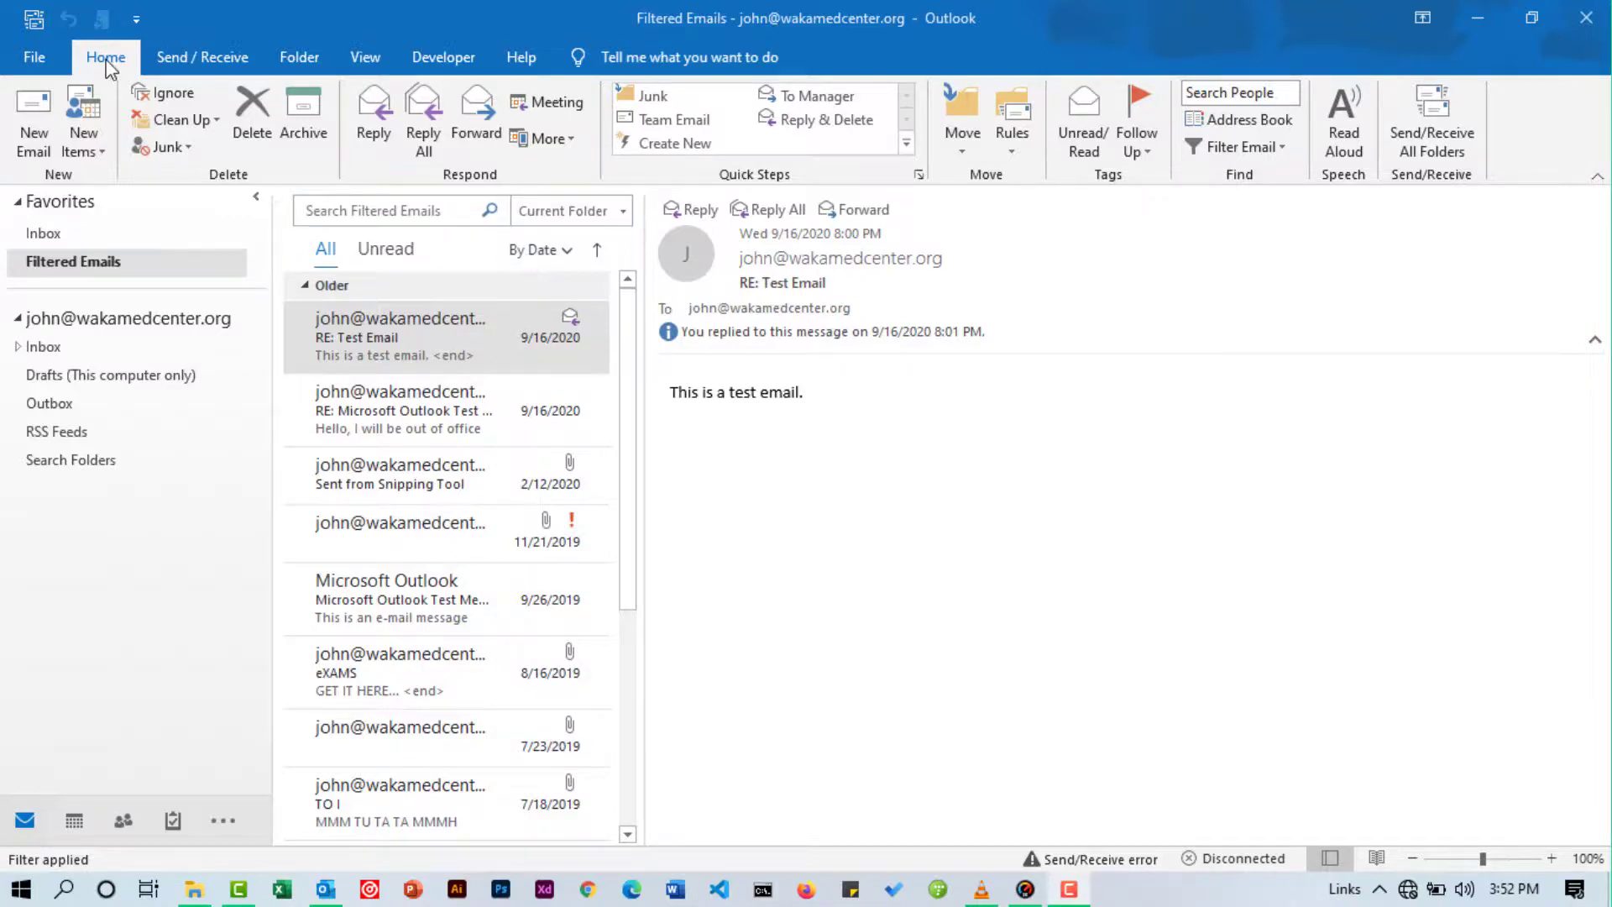
Open the Clean Up dropdown showing Clean Up Conversation, Folder, and Folder & Subfolders
{"action": "left_click", "coordinate": [218, 123]}
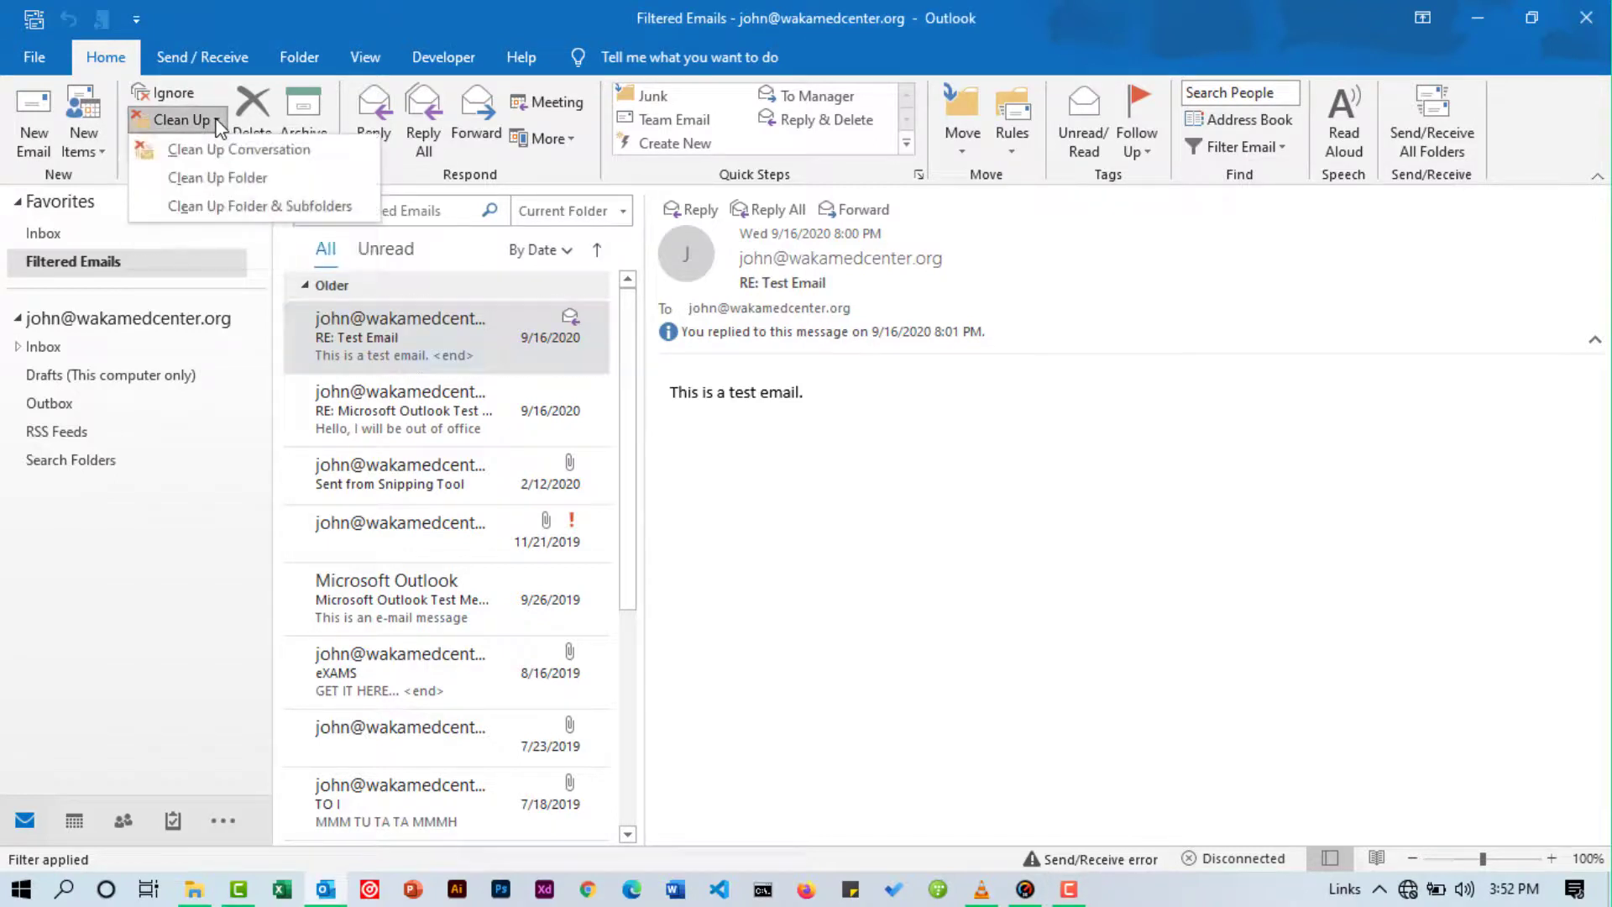